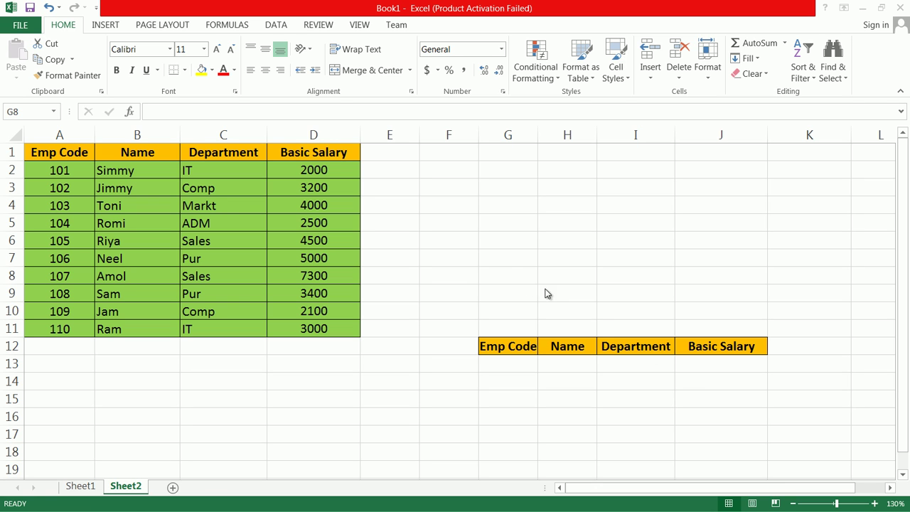
- Copy the Emp Code header from G12 into G7 as the label for the lookup input cell
{"action": "left_click", "coordinate": [501, 263]}
{"action": "left_click", "coordinate": [509, 346]}
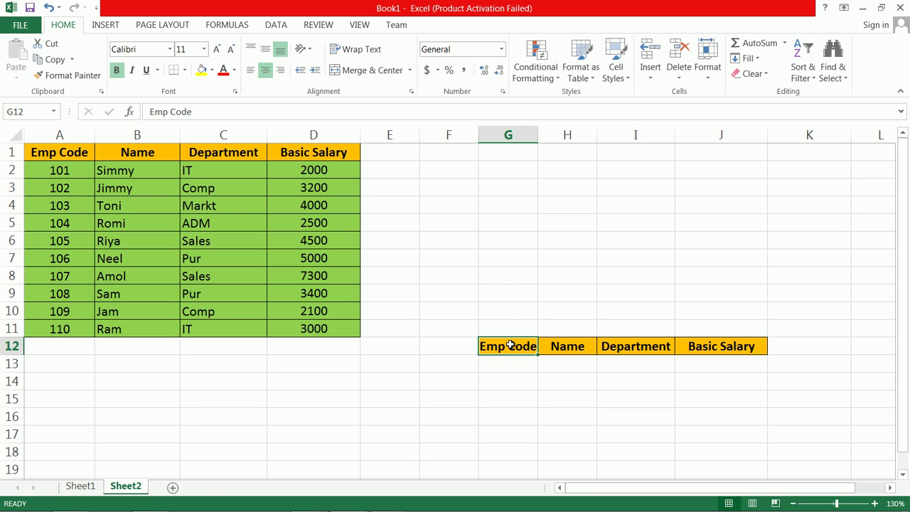
{"action": "key", "text": "ctrl+c"}
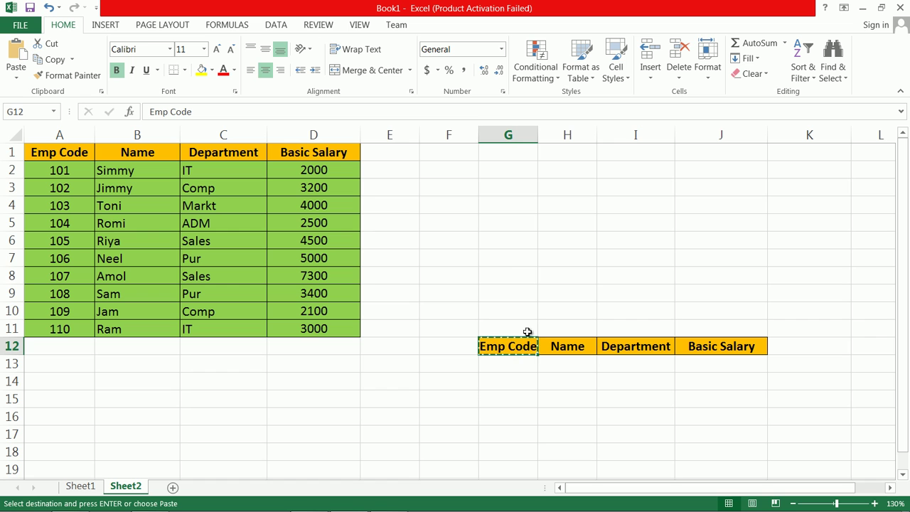
{"action": "left_click", "coordinate": [516, 255]}
{"action": "key", "text": "ctrl+v"}
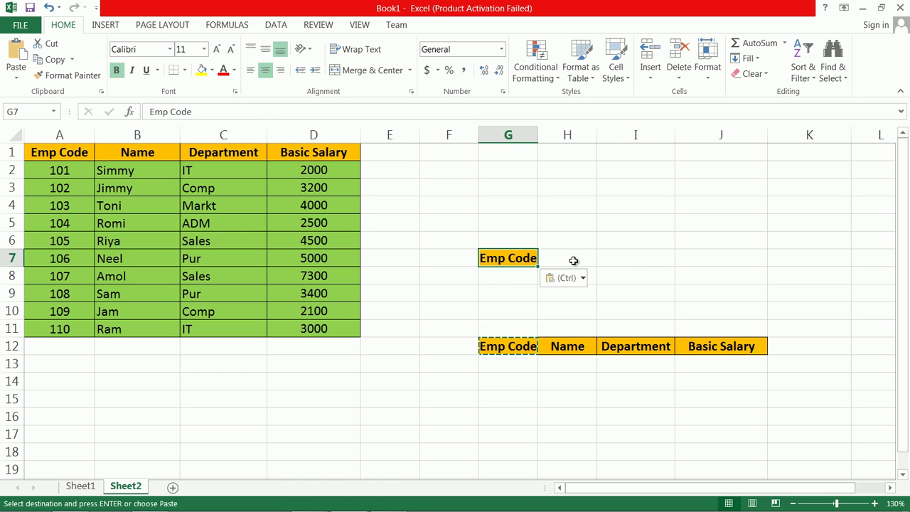
{"action": "left_click", "coordinate": [577, 258]}
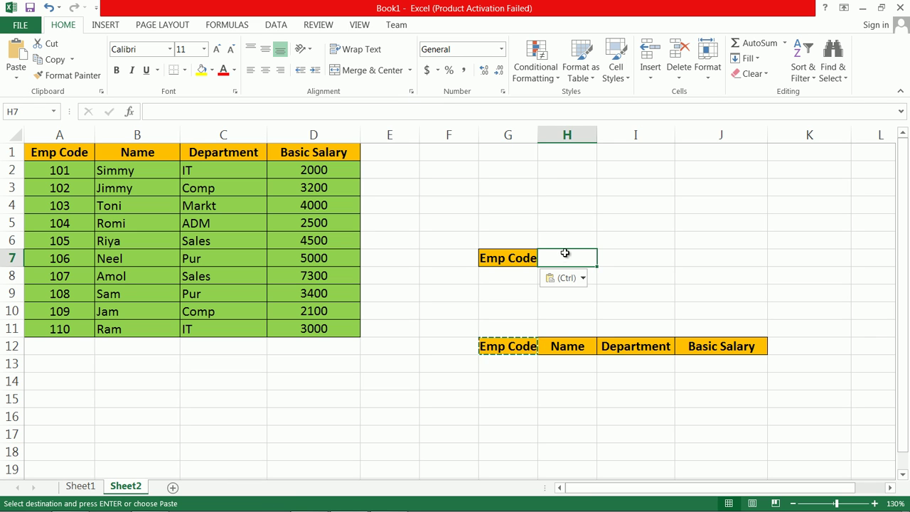
{"action": "left_click", "coordinate": [508, 363]}
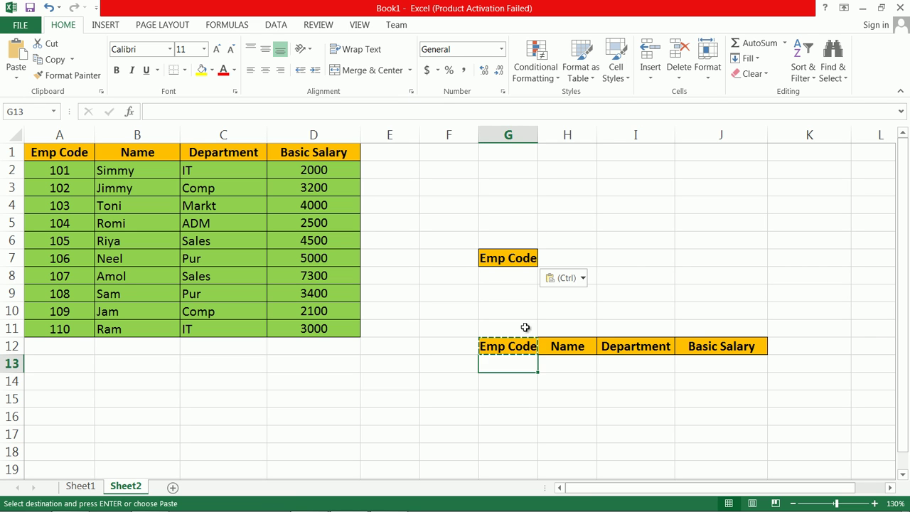
{"action": "left_click", "coordinate": [552, 260]}
{"action": "key", "text": "Escape"}
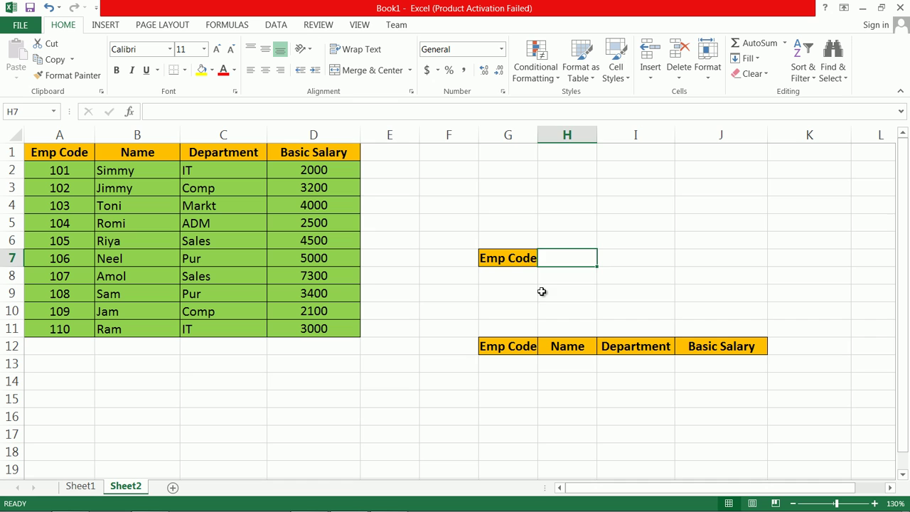
- Enter the formula =VLOOKUP(H7,A2:D11,1,0) in G13 under the Emp Code header
{"action": "left_click", "coordinate": [522, 366]}
{"action": "left_click", "coordinate": [552, 261]}
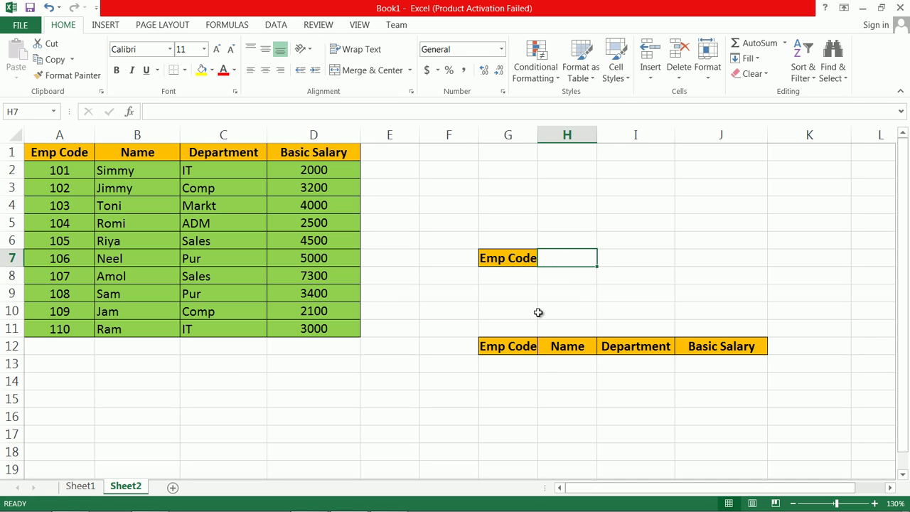
{"action": "left_click", "coordinate": [509, 364]}
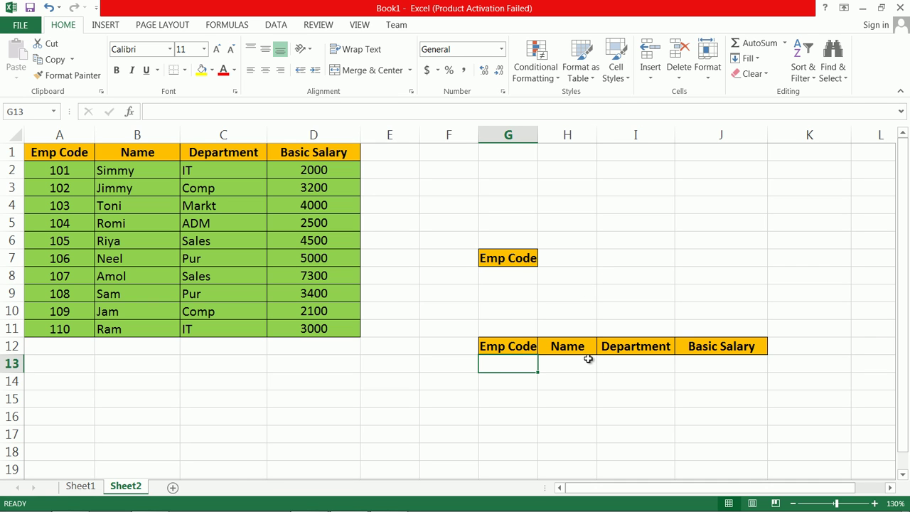
{"action": "type", "text": "=vl"}
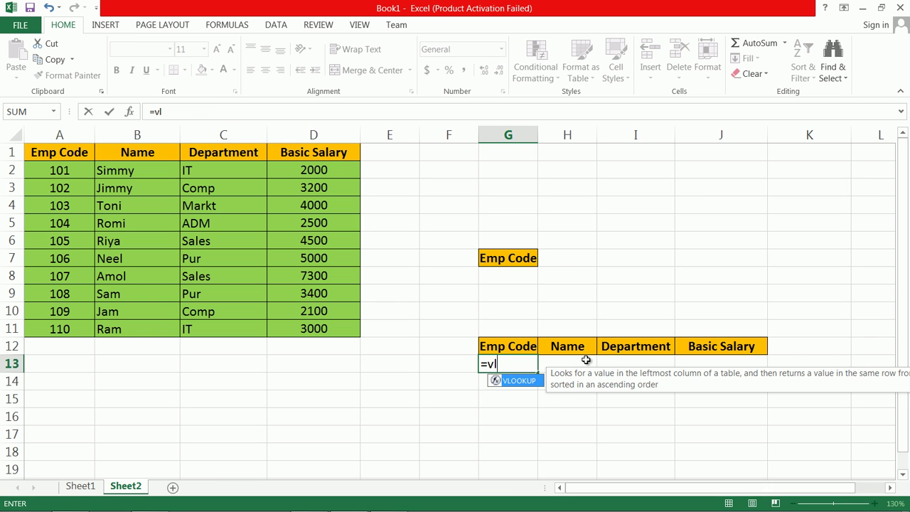
{"action": "key", "text": "Tab"}
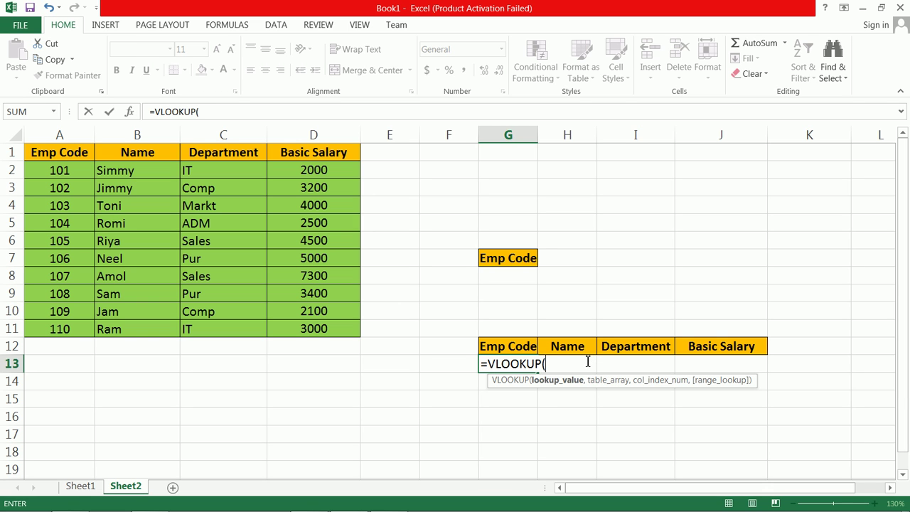
{"action": "left_click", "coordinate": [555, 261]}
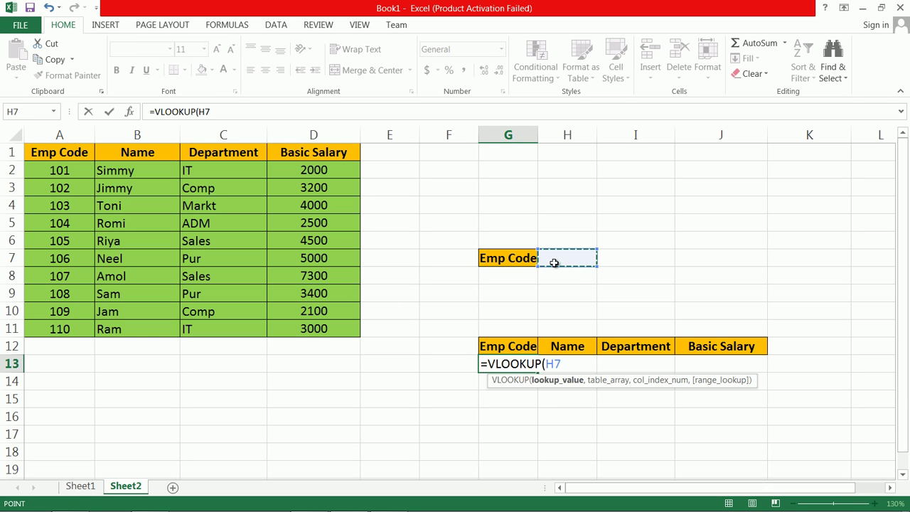
{"action": "type", "text": ","}
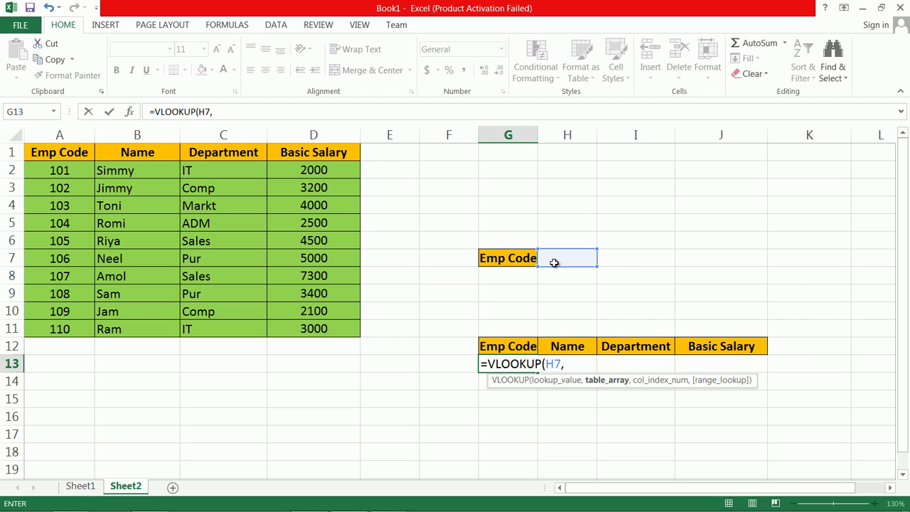
{"action": "left_click_drag", "start_coordinate": [61, 175], "coordinate": [307, 328]}
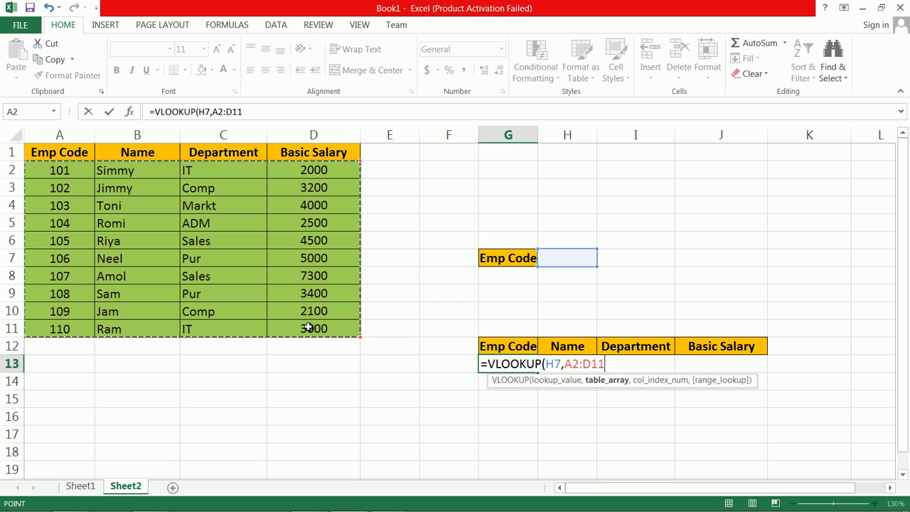
{"action": "type", "text": ",1"}
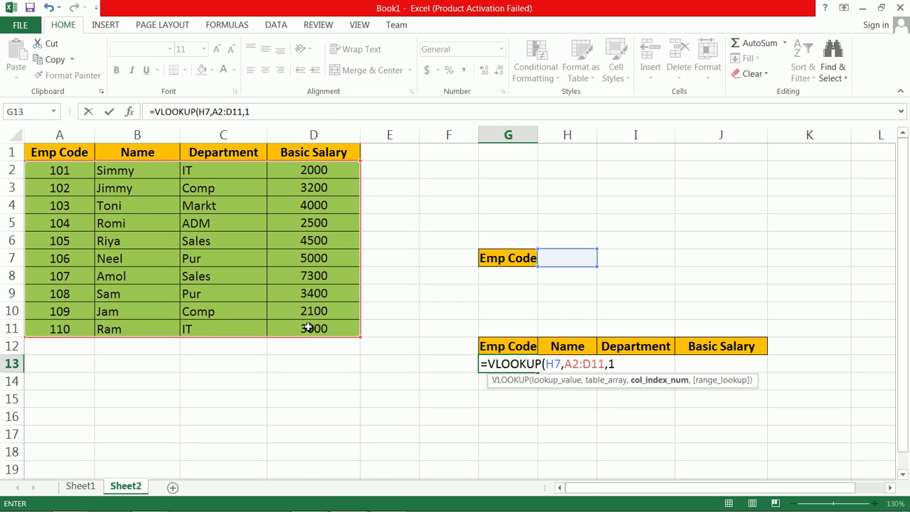
{"action": "type", "text": ",0"}
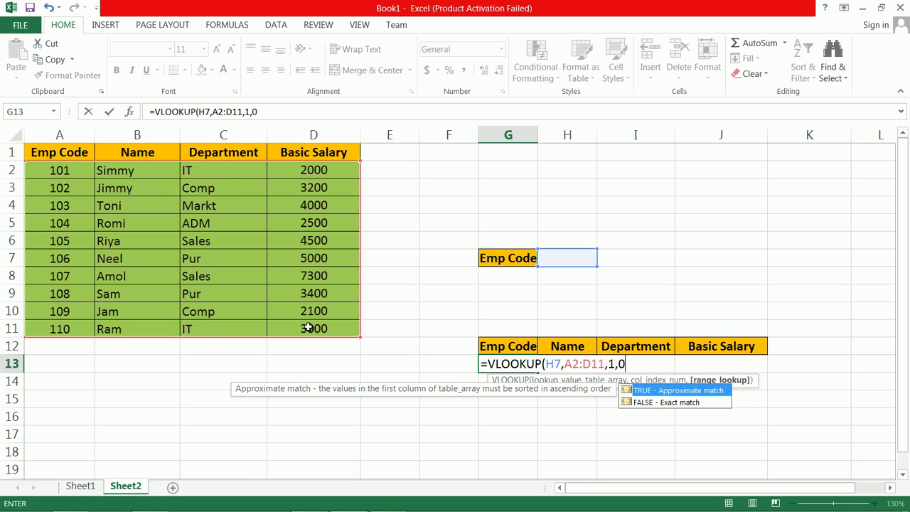
{"action": "type", "text": ")"}
{"action": "key", "text": "Return"}
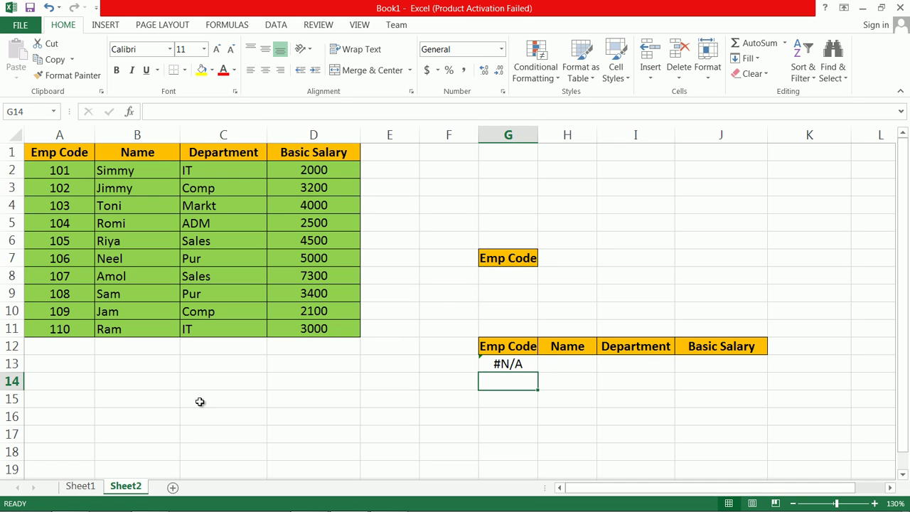
- Enter 102 as the lookup Emp Code in H7
{"action": "left_click", "coordinate": [568, 261]}
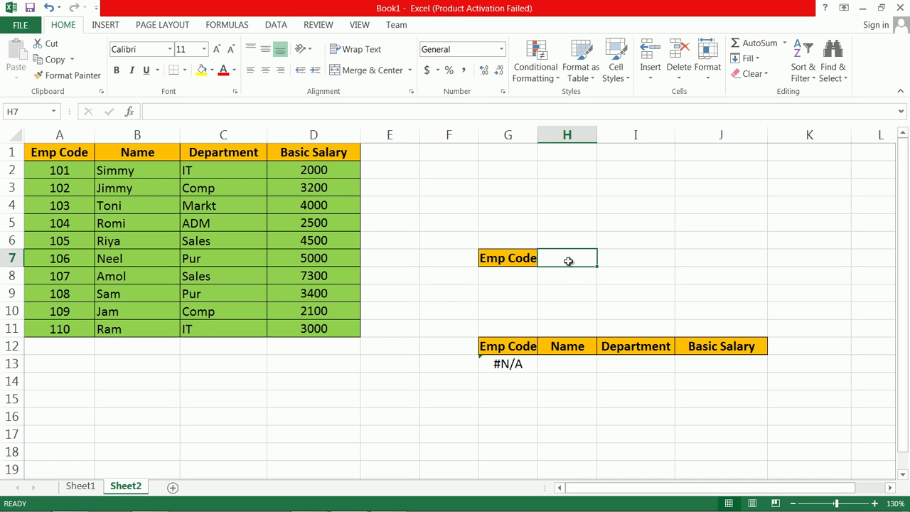
{"action": "type", "text": "102"}
{"action": "key", "text": "Return"}
- Fill the VLOOKUP formula from G13 across to J13 and check the copied formulas
{"action": "left_click", "coordinate": [510, 357]}
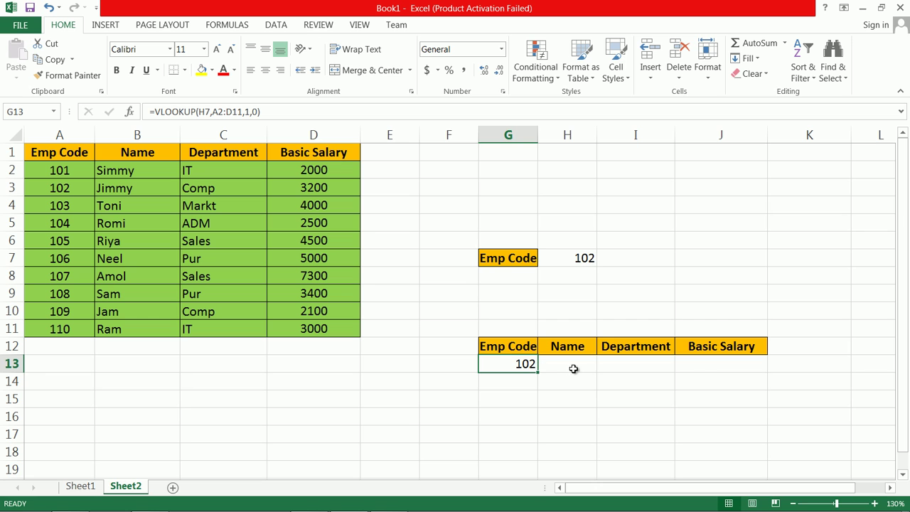
{"action": "left_click_drag", "start_coordinate": [540, 372], "coordinate": [737, 385]}
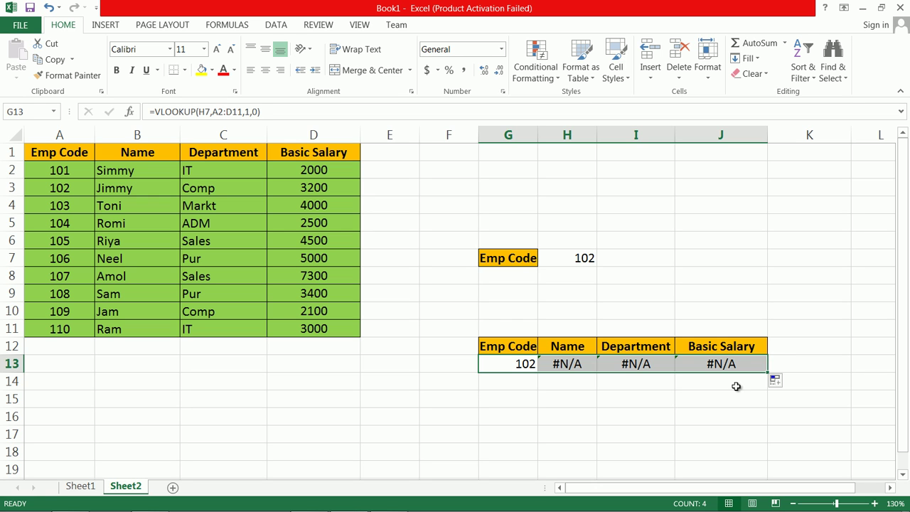
{"action": "left_click", "coordinate": [587, 364]}
{"action": "left_click", "coordinate": [632, 364]}
{"action": "left_click", "coordinate": [715, 364]}
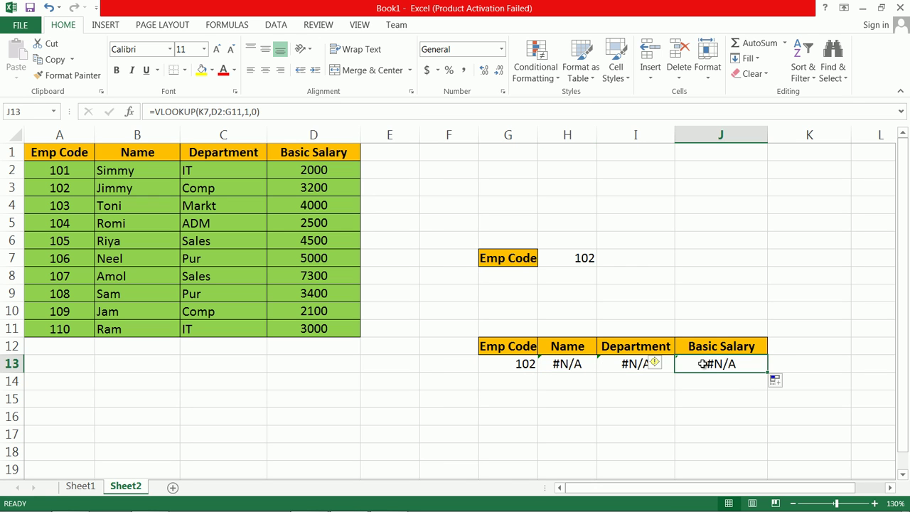
{"action": "left_click", "coordinate": [574, 362]}
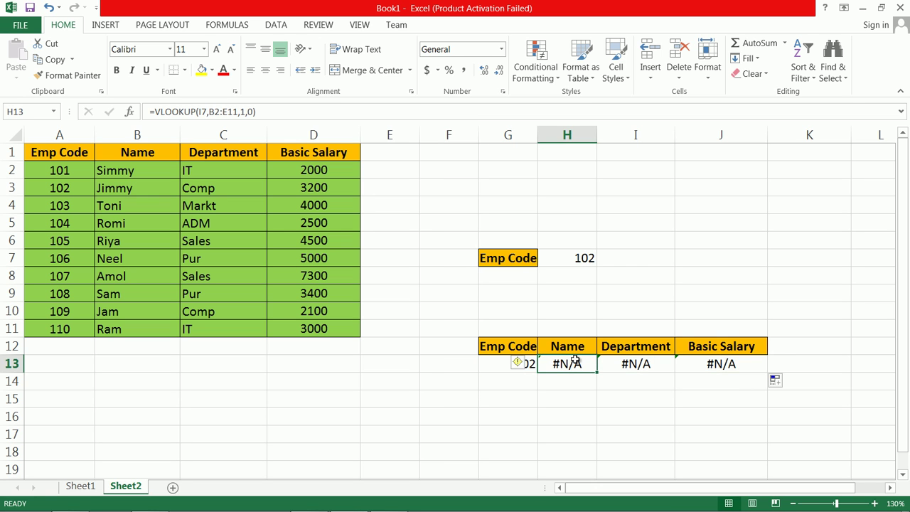
- Compare the lookup value and table range references in the VLOOKUP formulas of G13 through J13
{"action": "left_click", "coordinate": [499, 363]}
{"action": "double_click", "coordinate": [497, 362]}
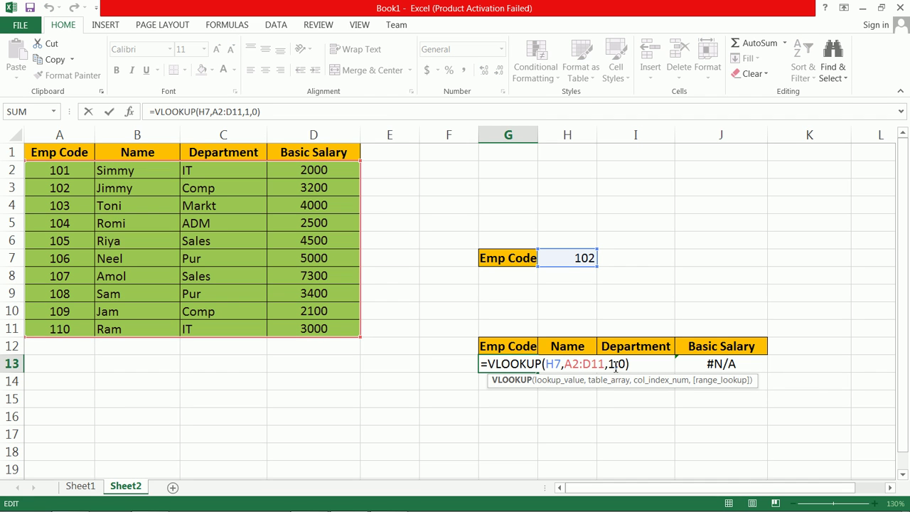
{"action": "key", "text": "Escape"}
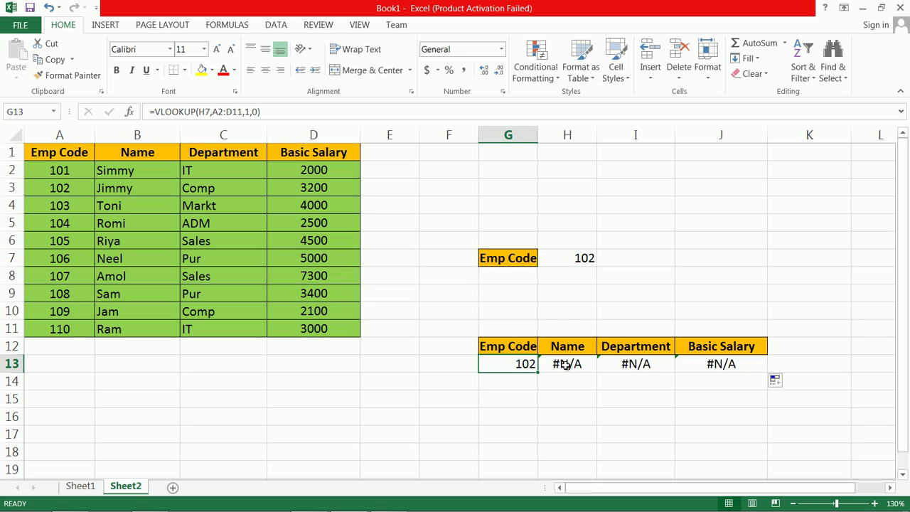
{"action": "left_click", "coordinate": [556, 365]}
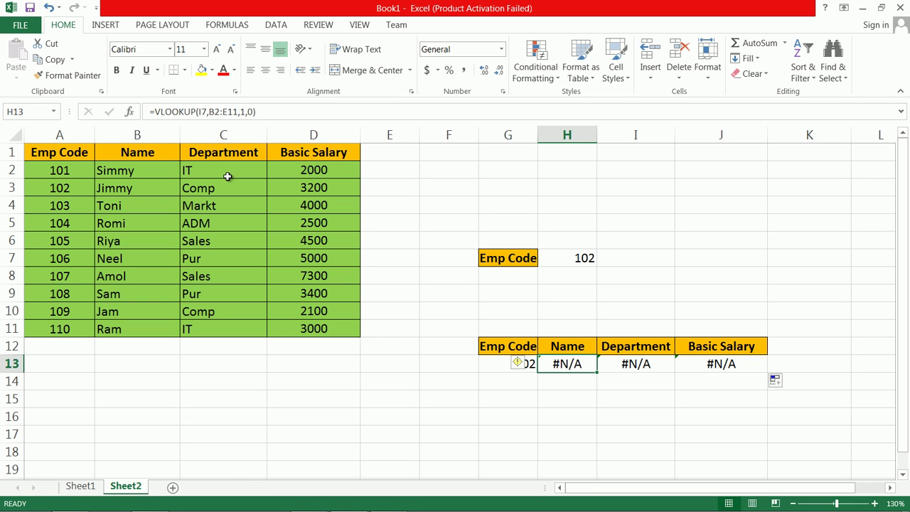
{"action": "left_click", "coordinate": [643, 363]}
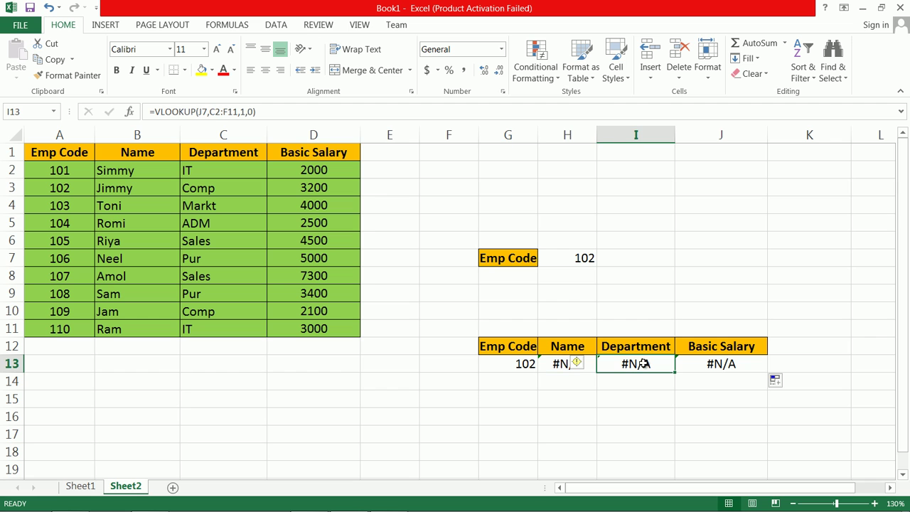
{"action": "left_click", "coordinate": [213, 112]}
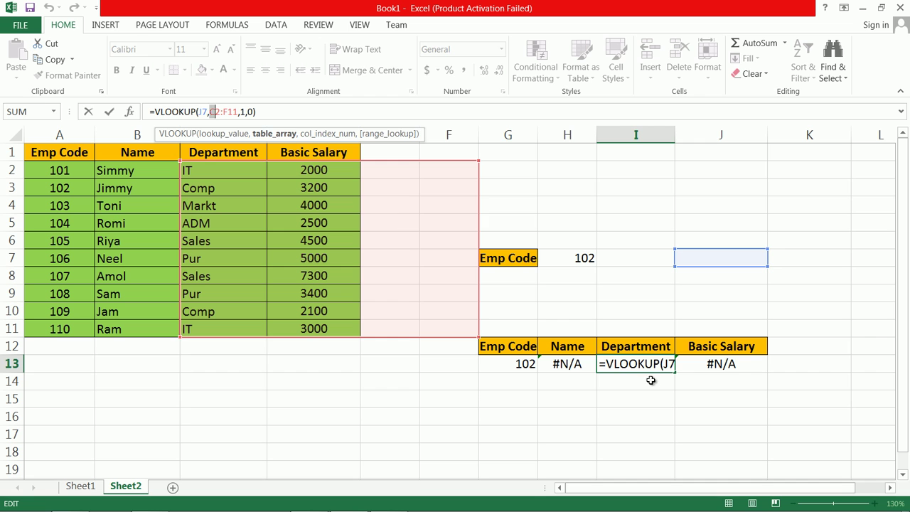
{"action": "key", "text": "Escape"}
{"action": "left_click", "coordinate": [711, 364]}
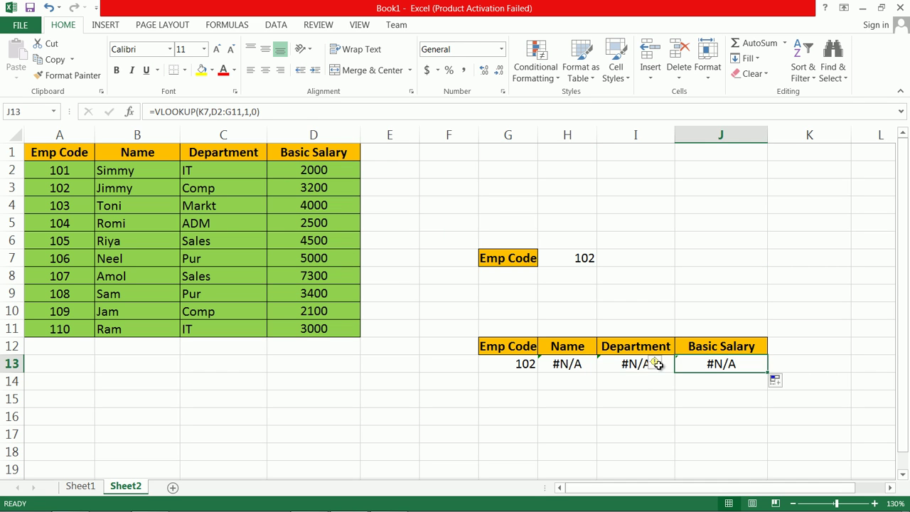
{"action": "left_click", "coordinate": [560, 363]}
{"action": "left_click", "coordinate": [498, 362]}
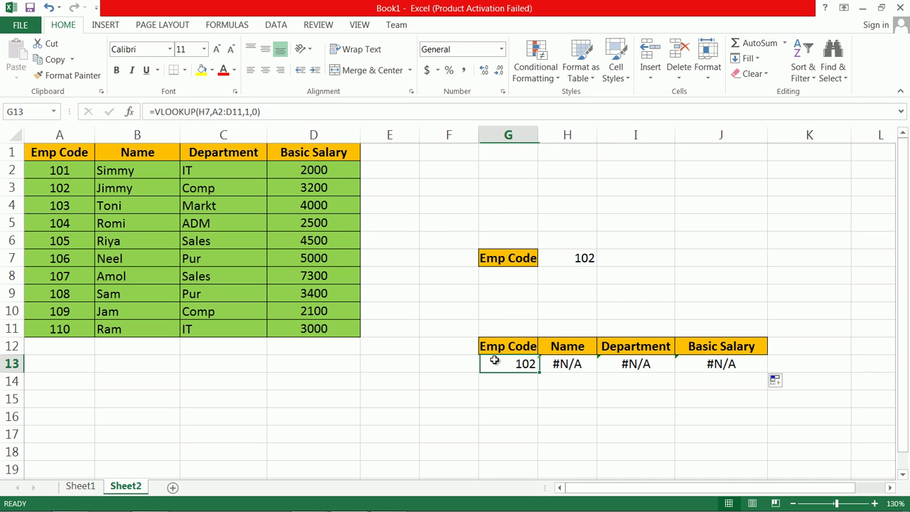
- In the G13 formula, make the lookup value absolute as $H$7 and the table range's first reference absolute as $A$2
{"action": "double_click", "coordinate": [514, 365]}
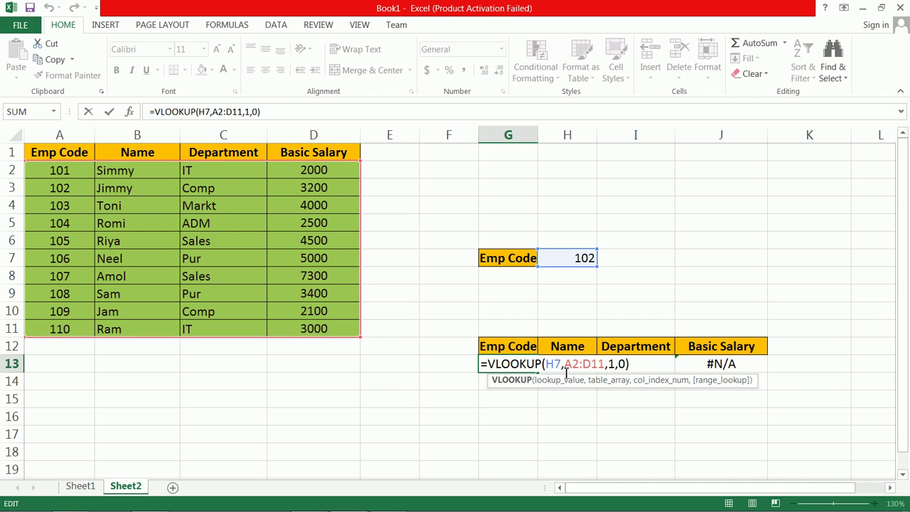
{"action": "left_click", "coordinate": [555, 364]}
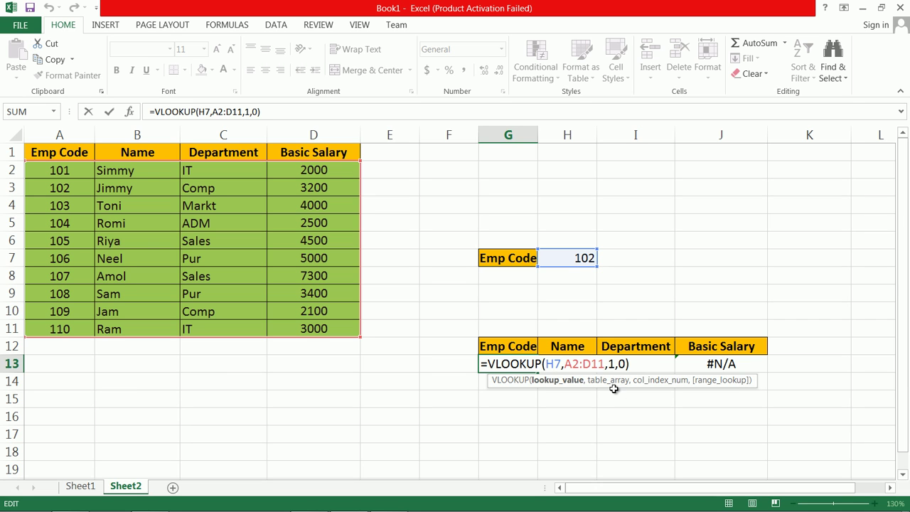
{"action": "key", "text": "F4"}
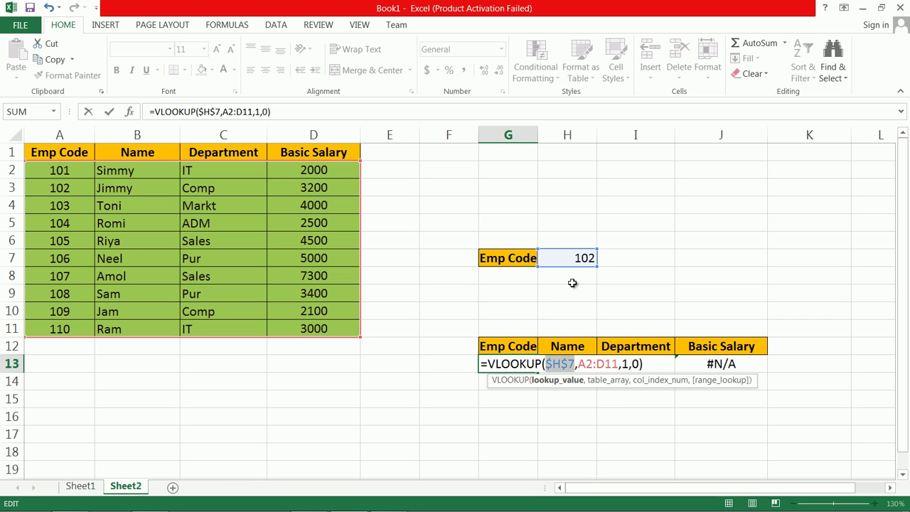
{"action": "left_click", "coordinate": [587, 365]}
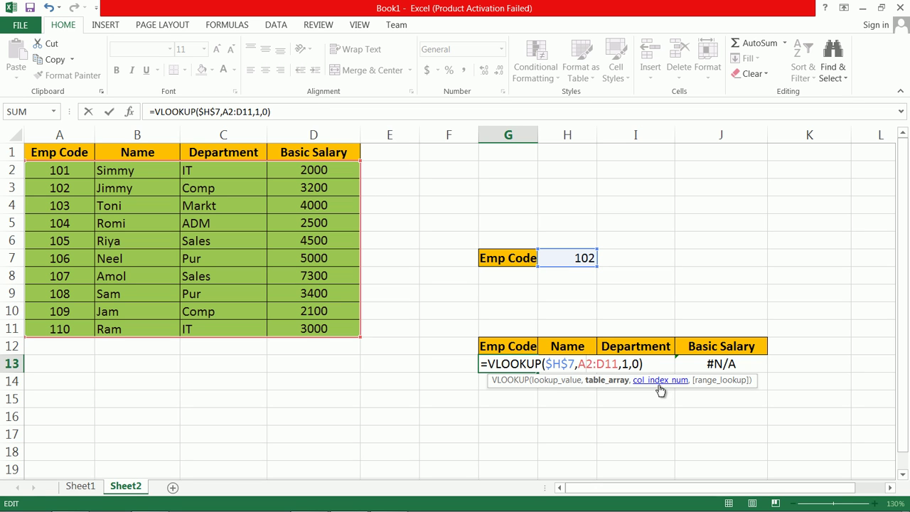
{"action": "key", "text": "F4"}
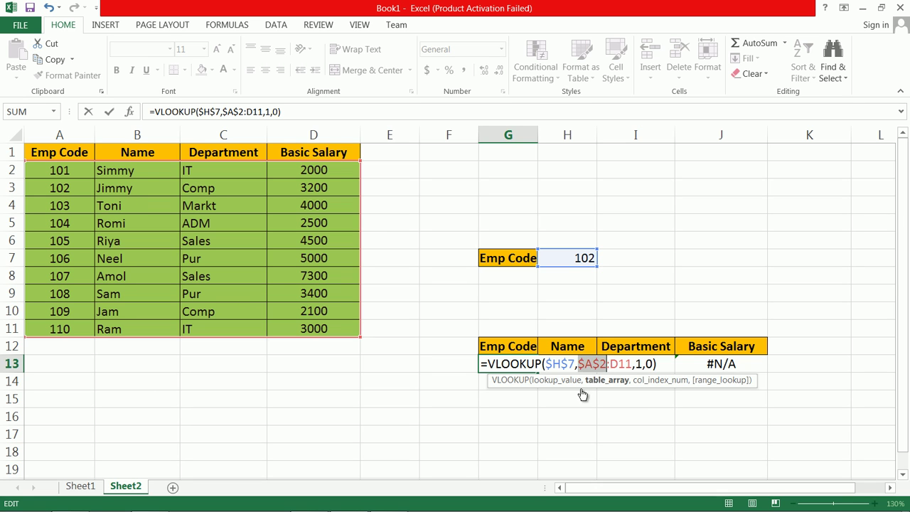
- Replace the column index 1 in the G13 VLOOKUP formula with colums($A$2:B2), making its first reference absolute
{"action": "double_click", "coordinate": [639, 364]}
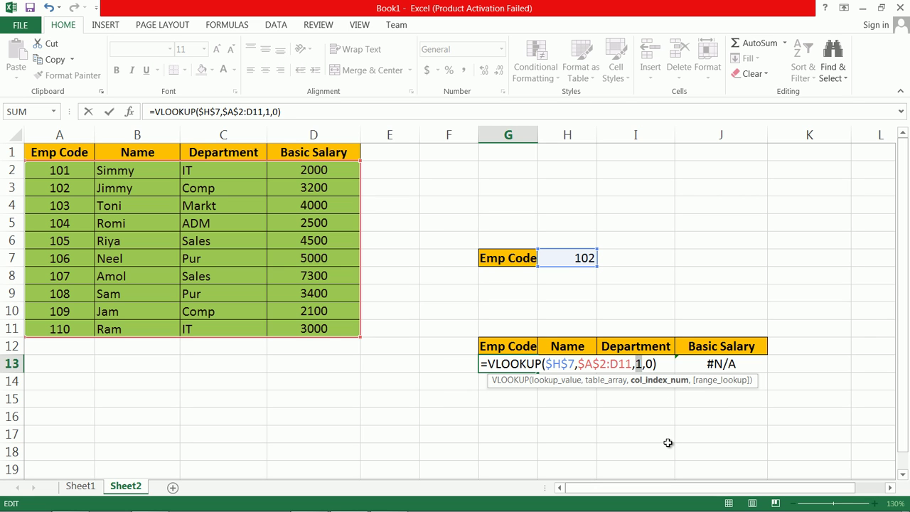
{"action": "type", "text": "col"}
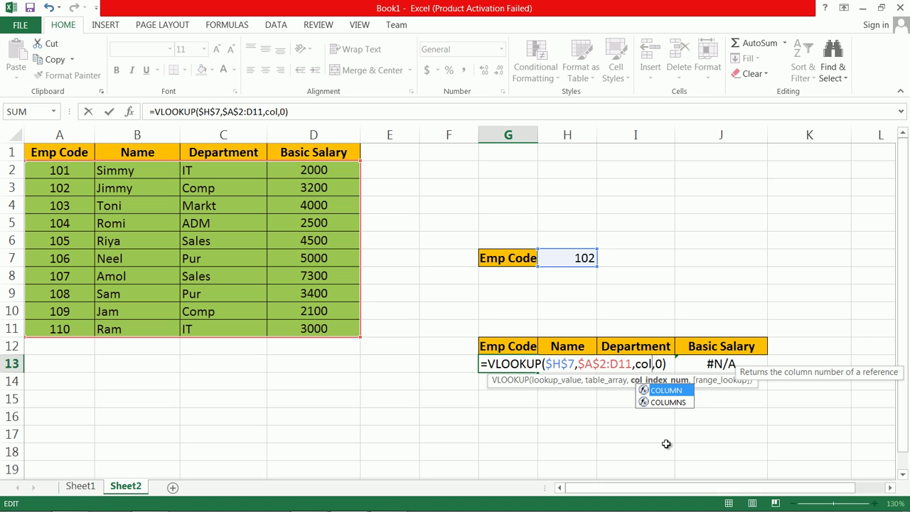
{"action": "type", "text": "ums"}
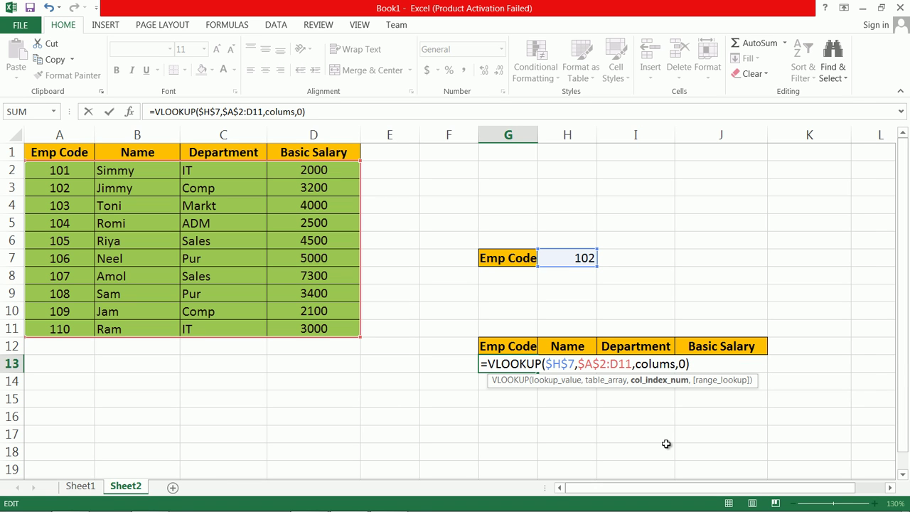
{"action": "type", "text": "("}
{"action": "left_click_drag", "start_coordinate": [74, 179], "coordinate": [113, 175]}
{"action": "type", "text": ")"}
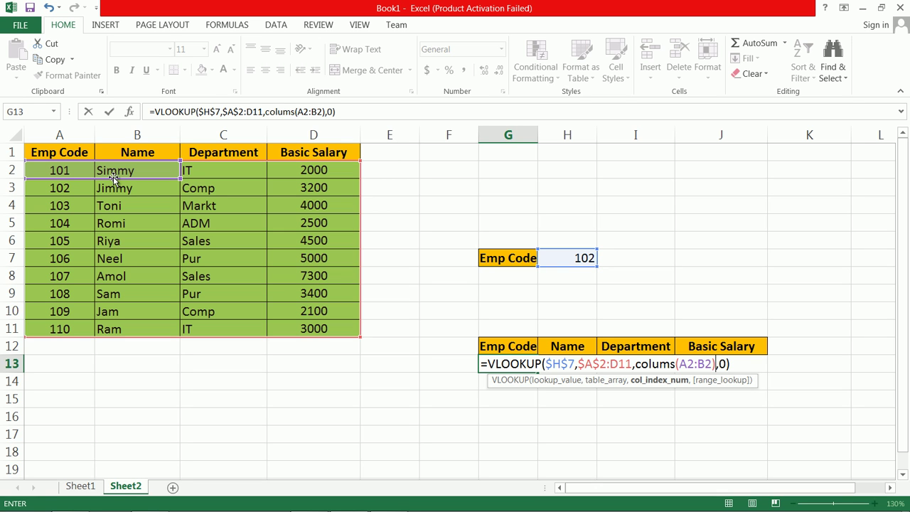
{"action": "left_click", "coordinate": [688, 365]}
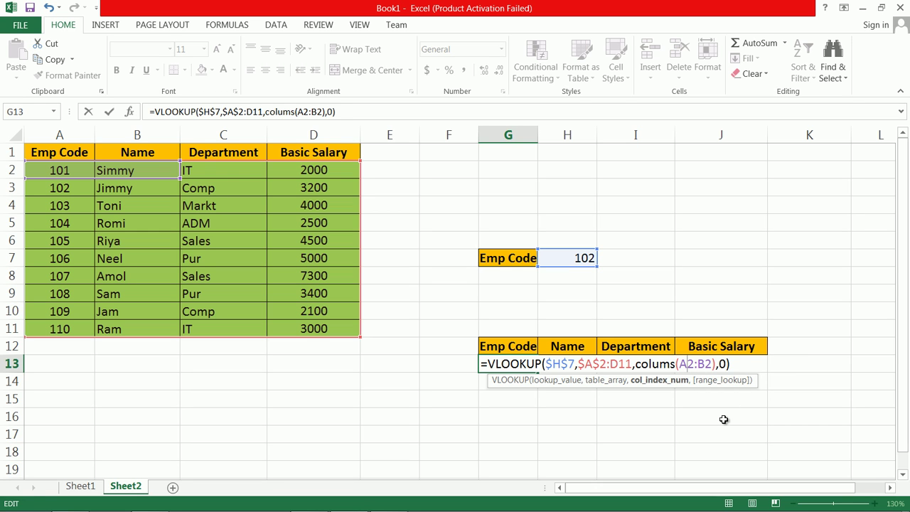
{"action": "key", "text": "F4"}
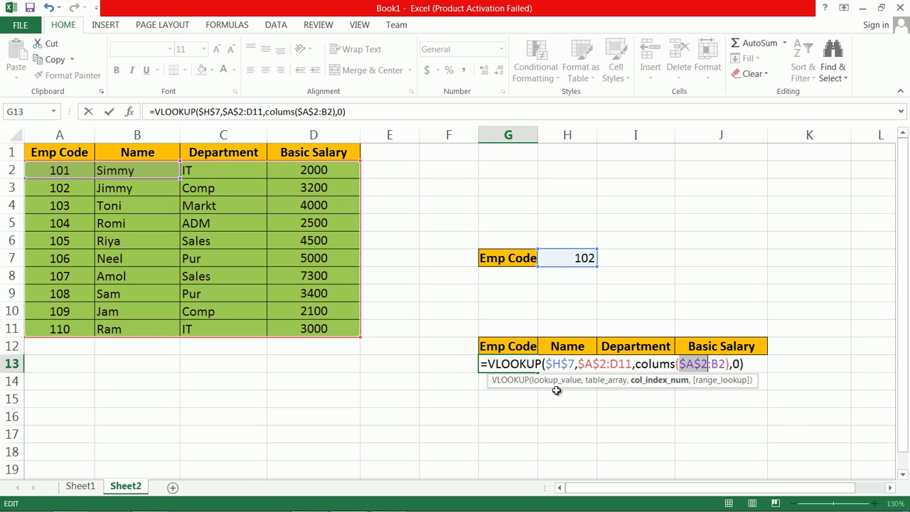
{"action": "key", "text": "Return"}
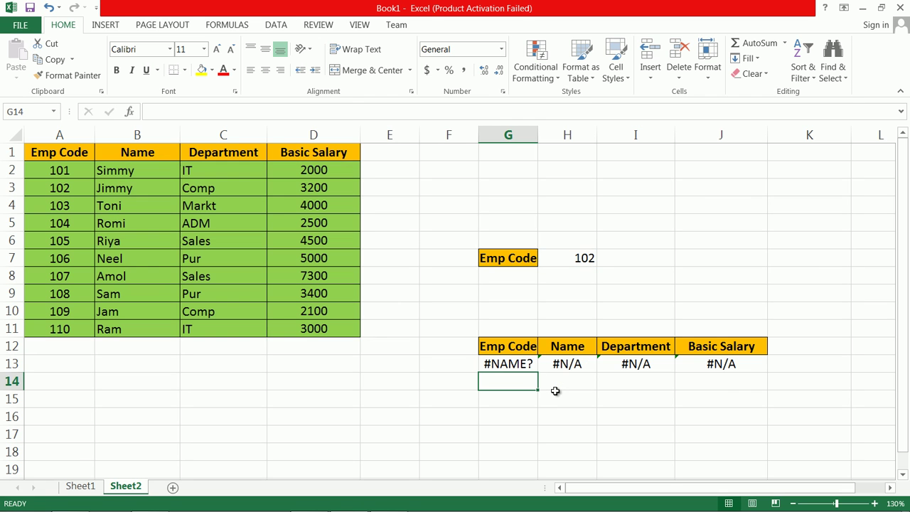
- Review the lookup value, table range and column index arguments of the VLOOKUP formula in G13
{"action": "left_click", "coordinate": [526, 364]}
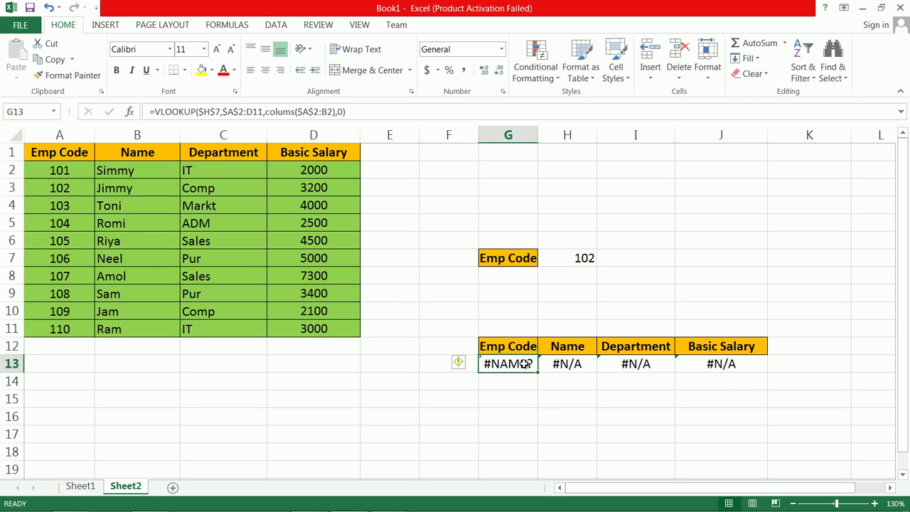
{"action": "double_click", "coordinate": [526, 364]}
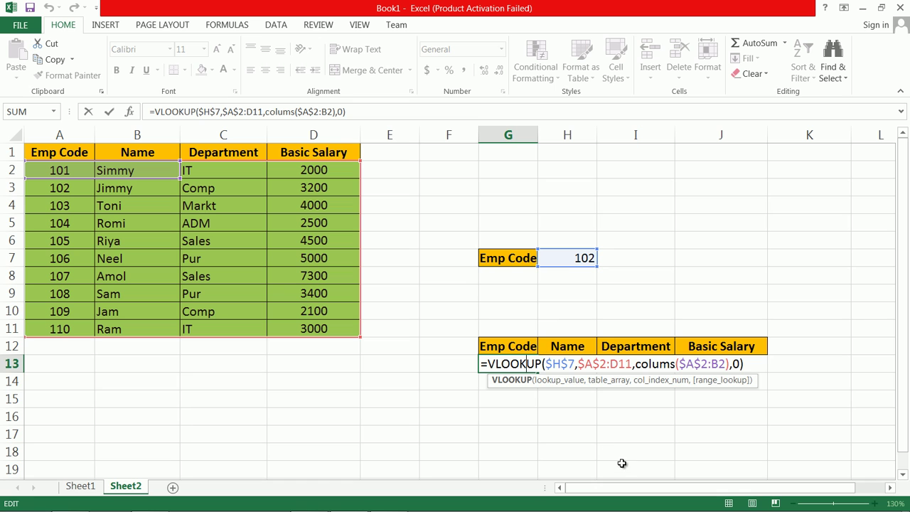
{"action": "left_click", "coordinate": [570, 364]}
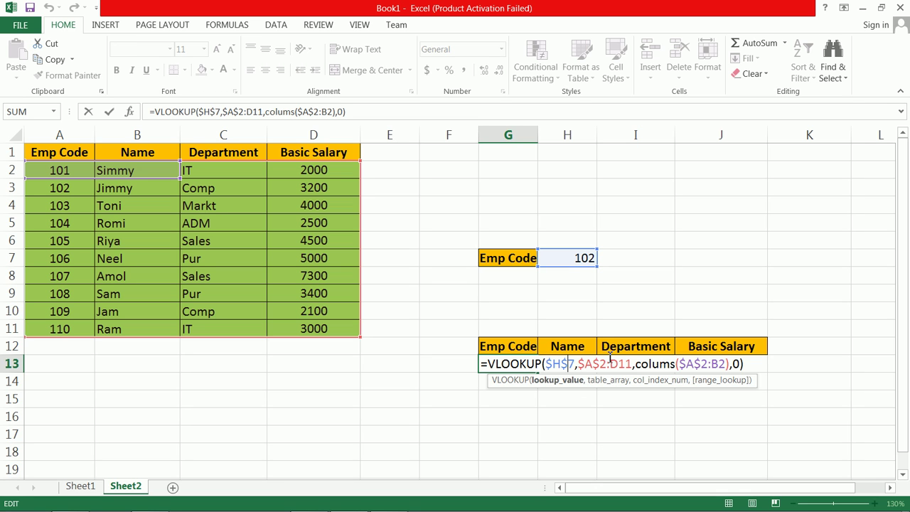
{"action": "left_click", "coordinate": [597, 364]}
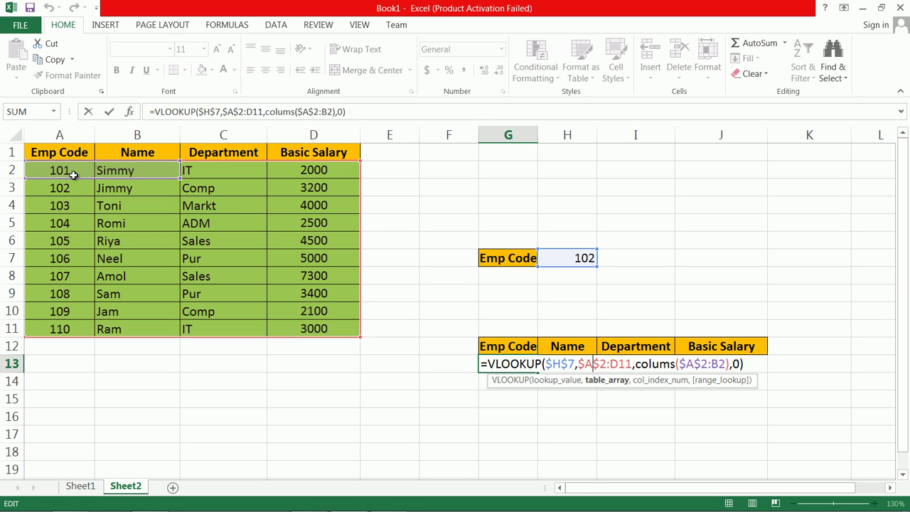
{"action": "left_click", "coordinate": [696, 364]}
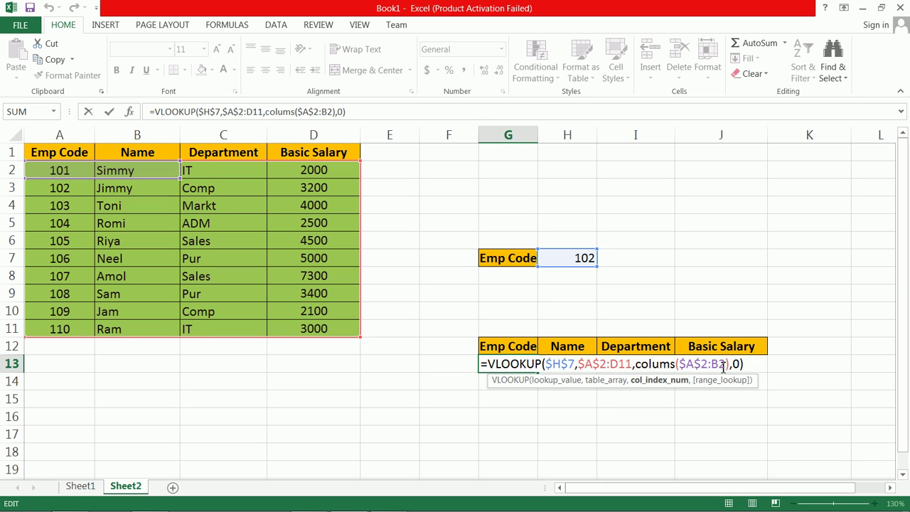
- Copy colums($A$2:B2) out of the G13 formula and enter it as a separate test formula in D15
{"action": "left_click_drag", "start_coordinate": [637, 364], "coordinate": [730, 364]}
{"action": "key", "text": "ctrl+c"}
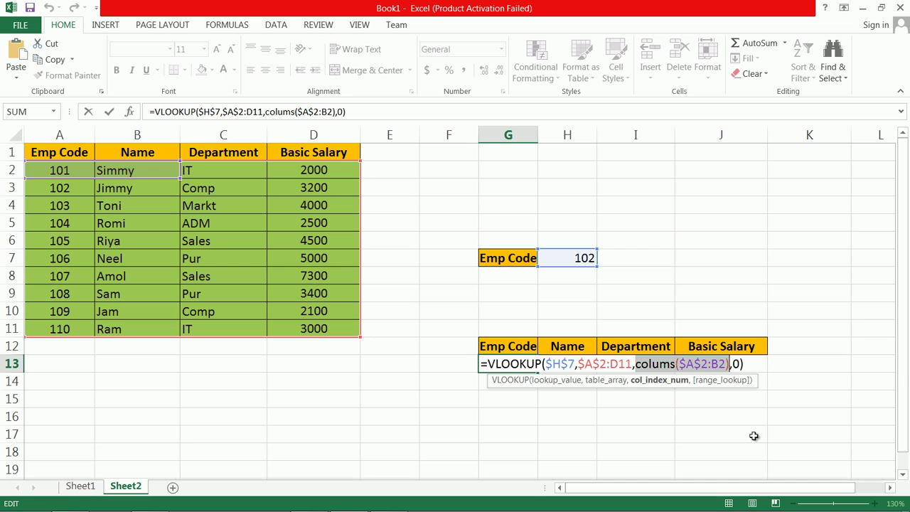
{"action": "key", "text": "ctrl+Return"}
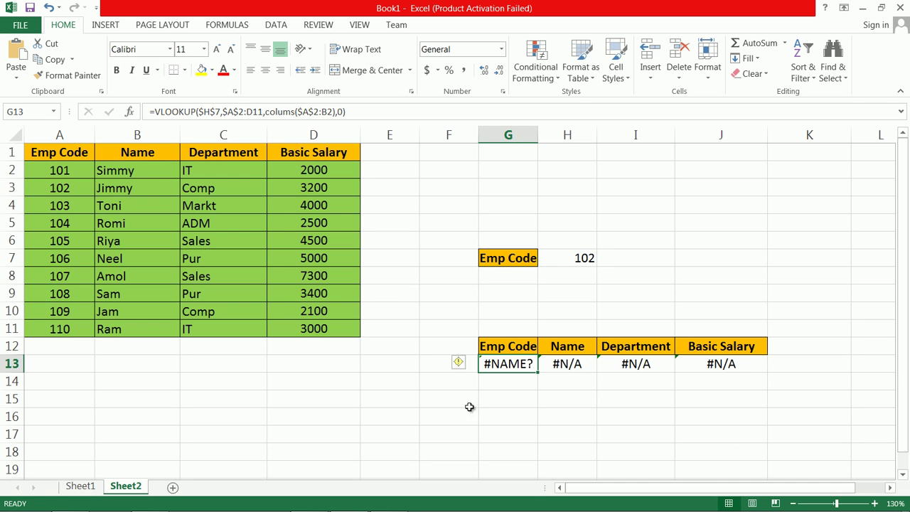
{"action": "left_click", "coordinate": [314, 396]}
{"action": "type", "text": "="}
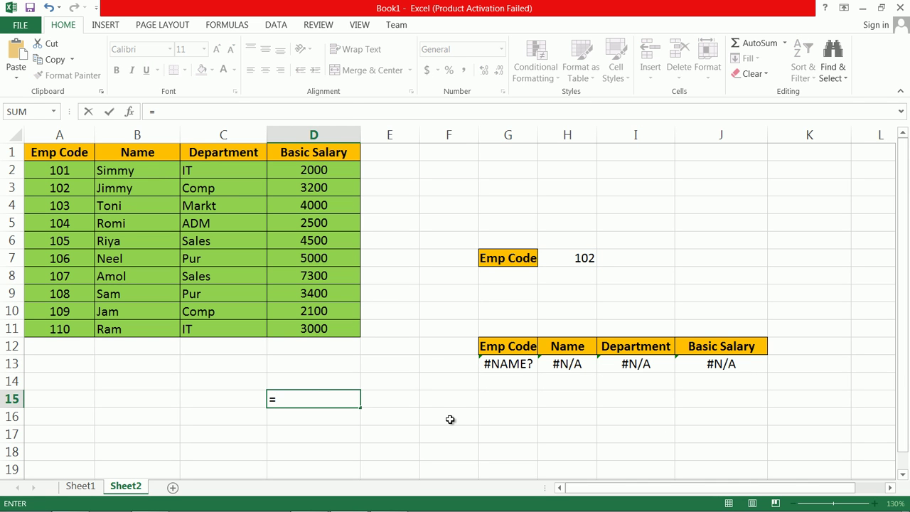
{"action": "key", "text": "ctrl+v"}
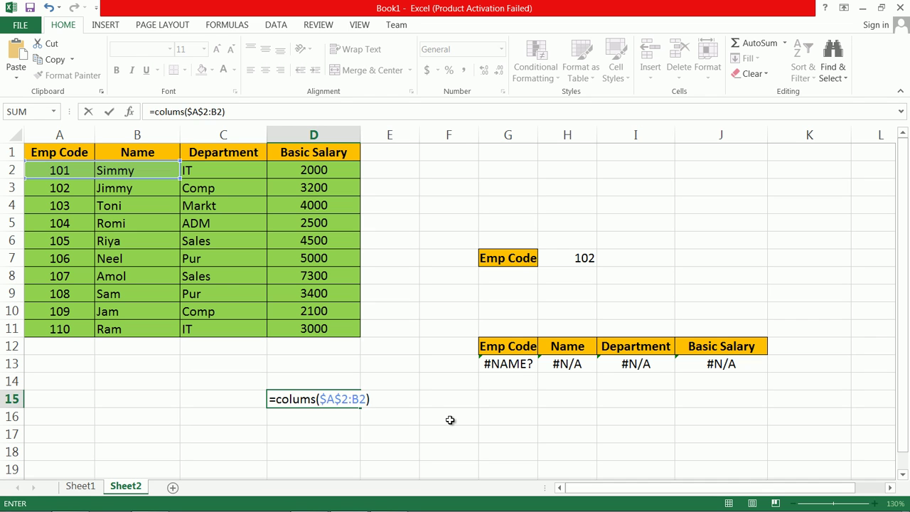
{"action": "key", "text": "Return"}
- Replace the range in the D15 test formula with the relative range A2:B2
{"action": "double_click", "coordinate": [316, 400]}
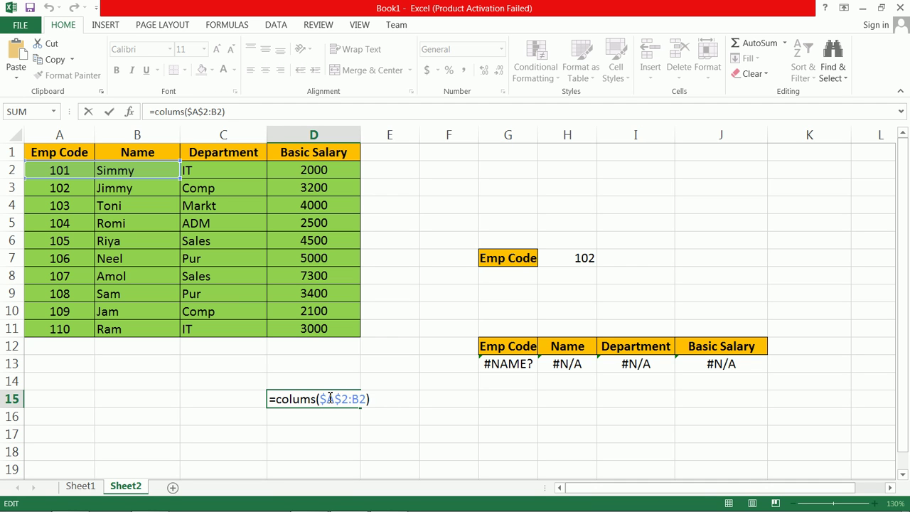
{"action": "left_click_drag", "start_coordinate": [321, 399], "coordinate": [366, 399]}
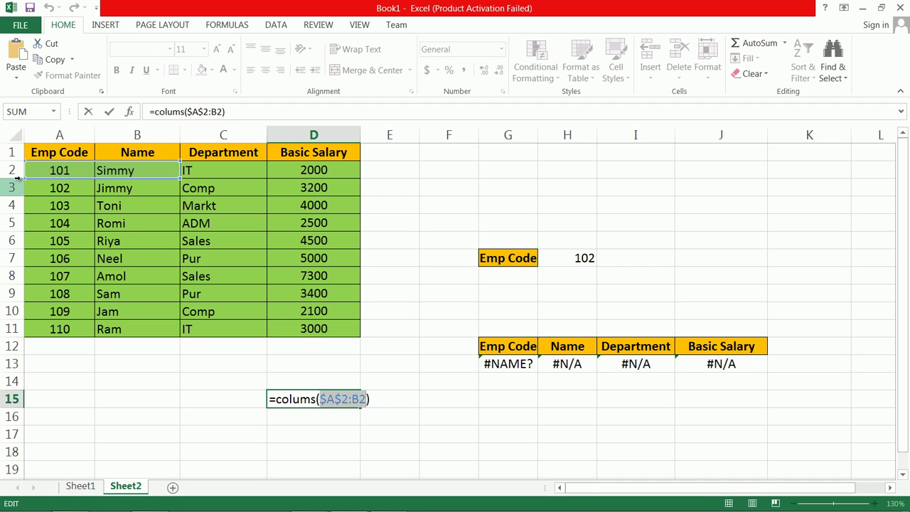
{"action": "left_click_drag", "start_coordinate": [59, 168], "coordinate": [116, 174]}
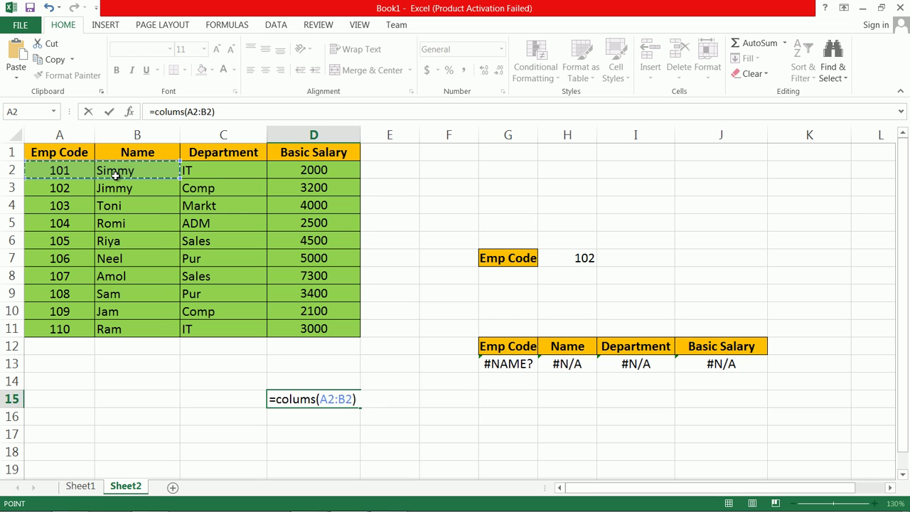
{"action": "key", "text": "Return"}
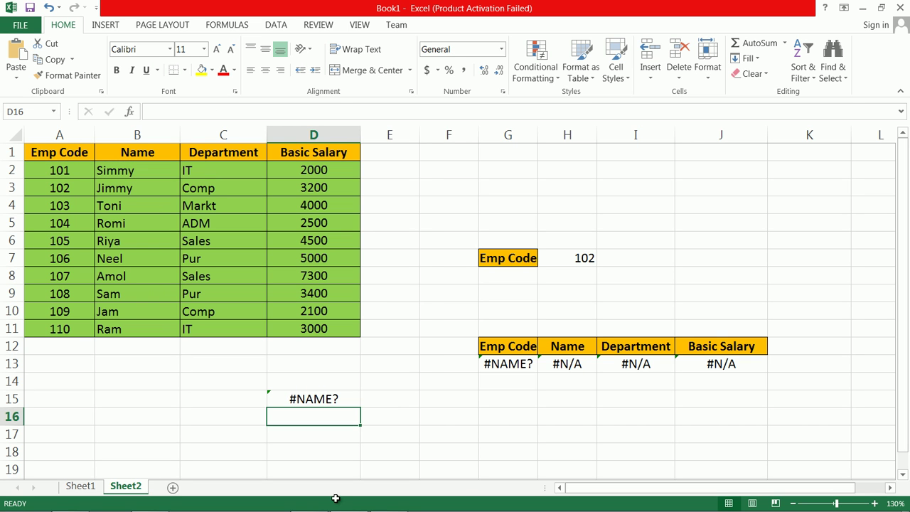
- Enter the test formula =COLUMNS(A2:B2) in C15, using the suggested COLUMNS function
{"action": "left_click", "coordinate": [245, 399]}
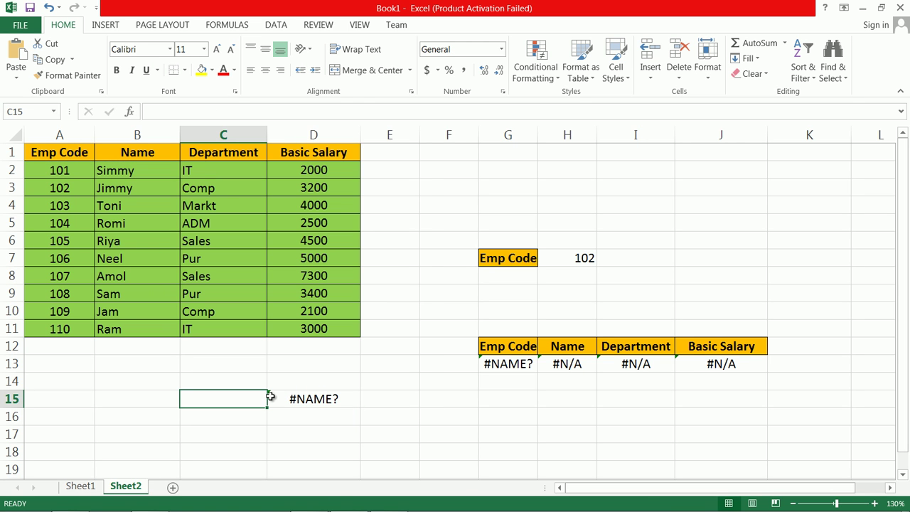
{"action": "type", "text": "=colu"}
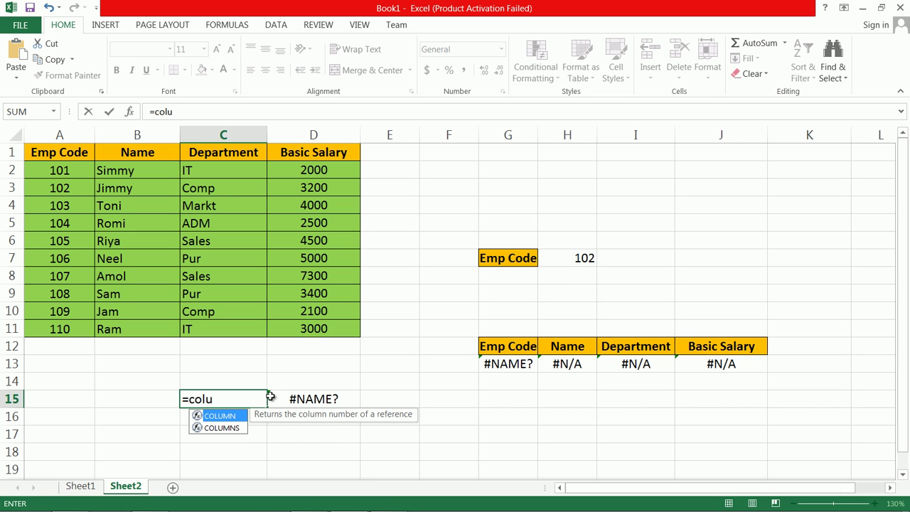
{"action": "key", "text": "Down"}
{"action": "key", "text": "Tab"}
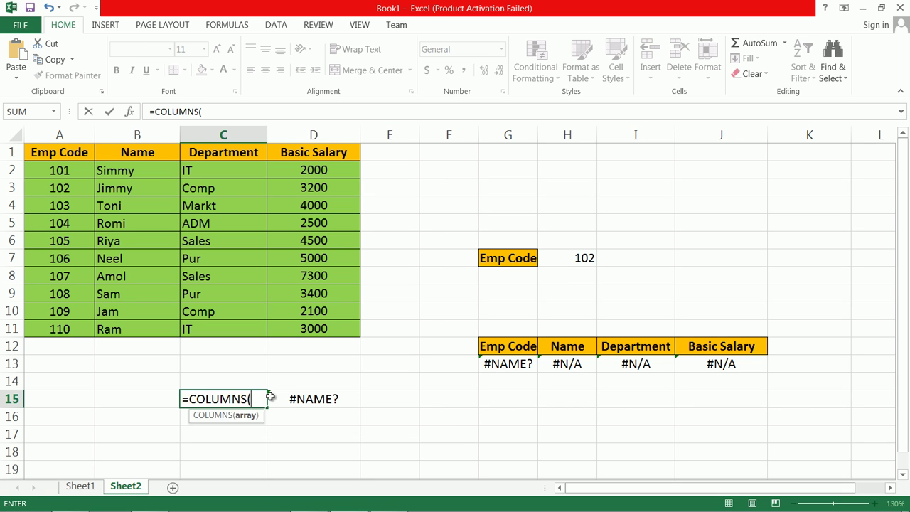
{"action": "left_click", "coordinate": [71, 174]}
{"action": "left_click_drag", "start_coordinate": [100, 173], "coordinate": [132, 178]}
{"action": "type", "text": ")"}
{"action": "key", "text": "Return"}
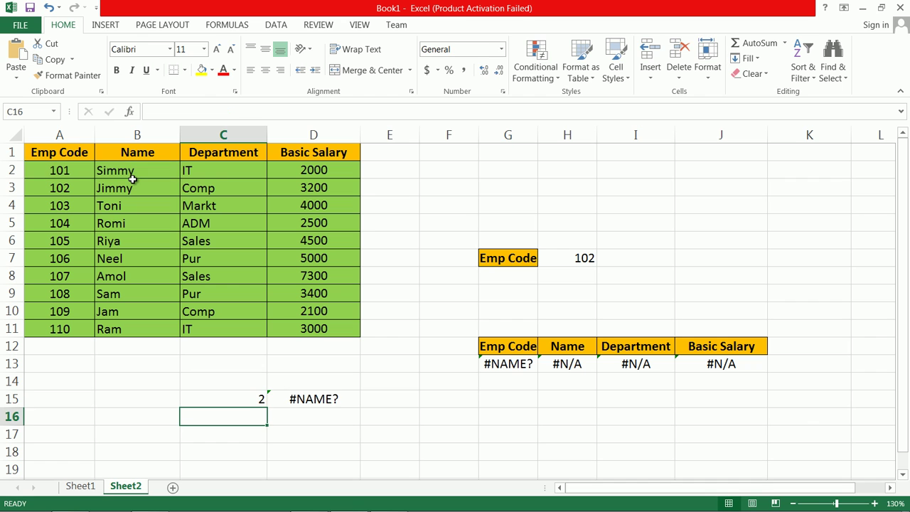
- Compare the function name in the G13 column index argument with the COLUMNS formula in C15
{"action": "double_click", "coordinate": [508, 364]}
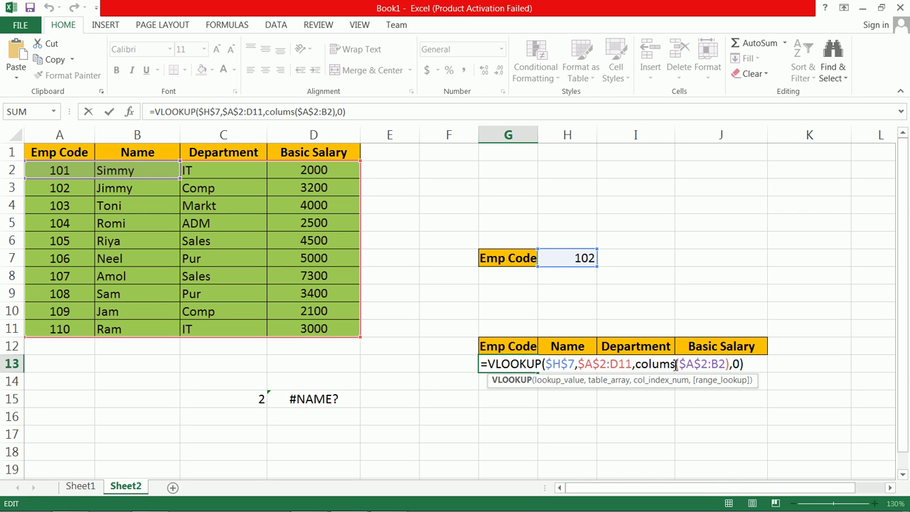
{"action": "left_click", "coordinate": [676, 364]}
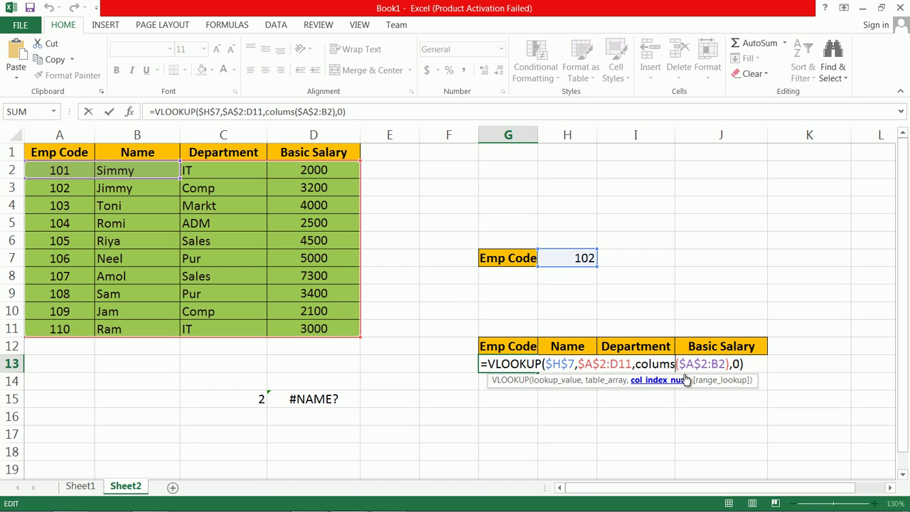
{"action": "mouse_move", "coordinate": [732, 511]}
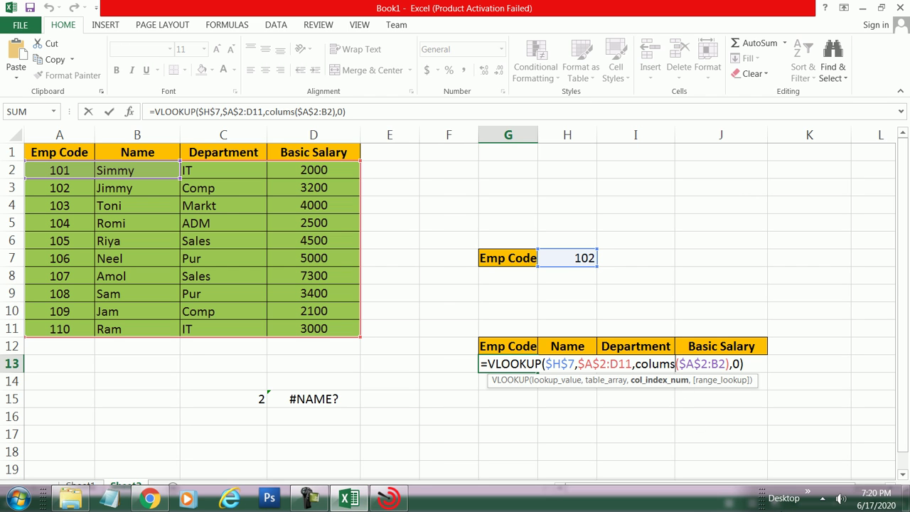
{"action": "key", "text": "ctrl+Return"}
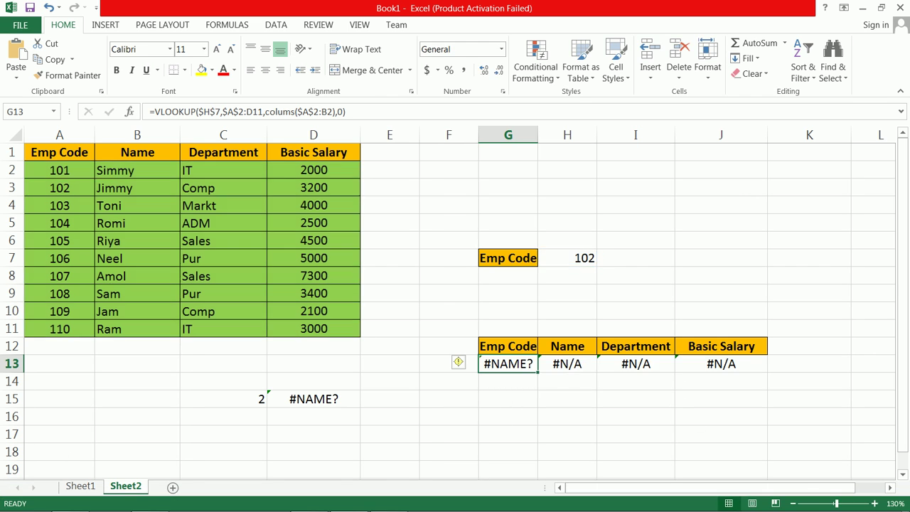
{"action": "left_click", "coordinate": [239, 400]}
{"action": "double_click", "coordinate": [246, 400]}
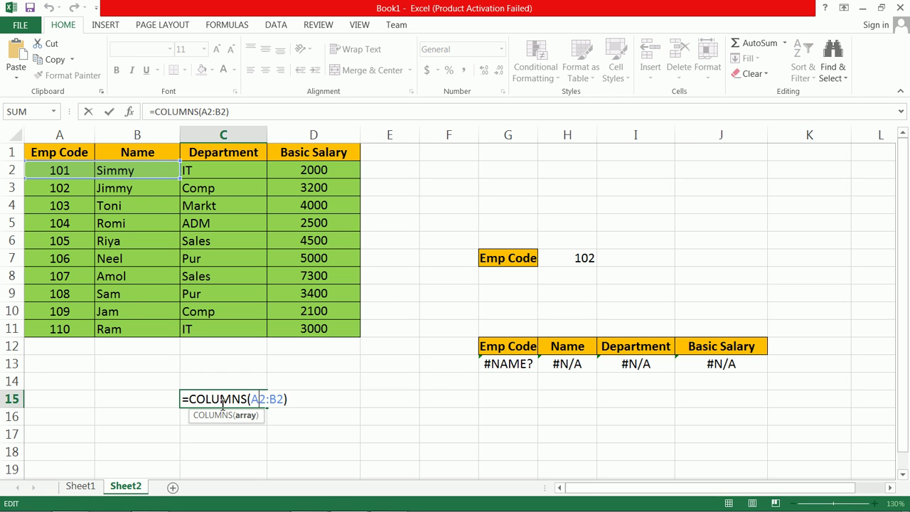
- Correct the misspelled function name in the G13 VLOOKUP's column index argument to COLUMNS
{"action": "left_click", "coordinate": [500, 363]}
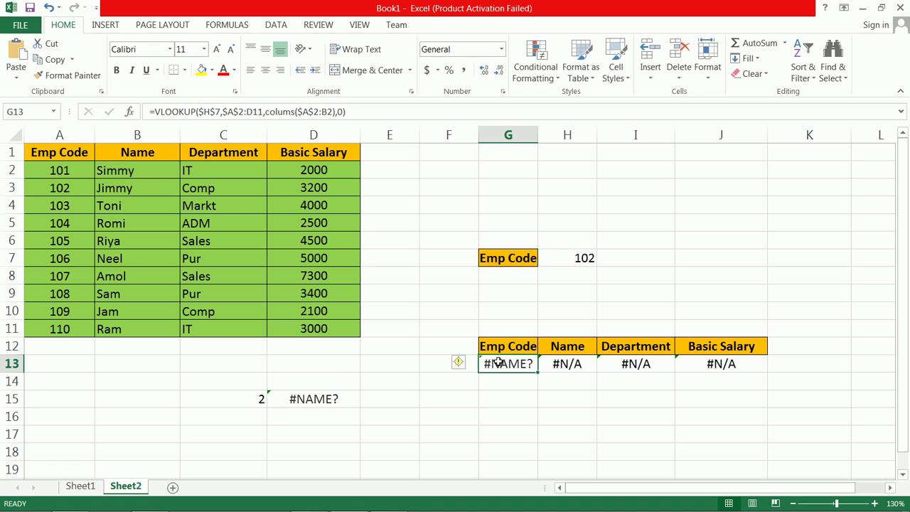
{"action": "double_click", "coordinate": [500, 363]}
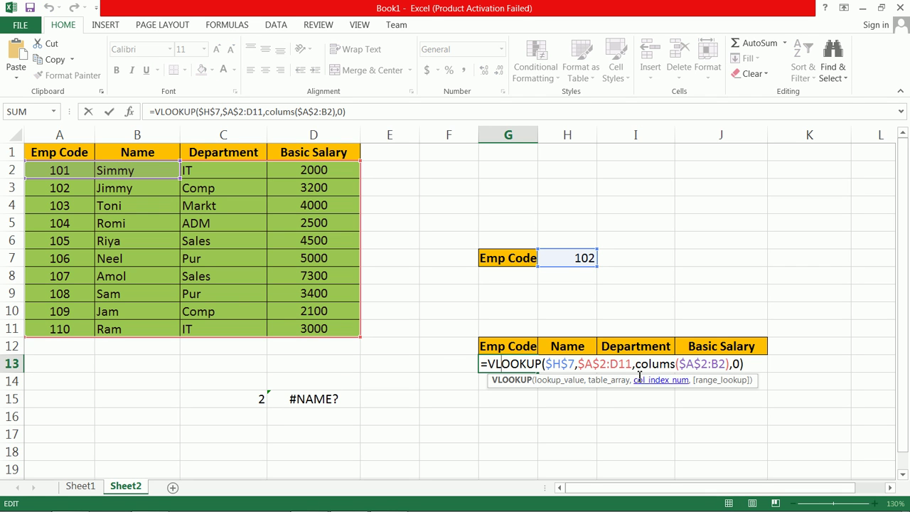
{"action": "left_click_drag", "start_coordinate": [635, 363], "coordinate": [675, 363]}
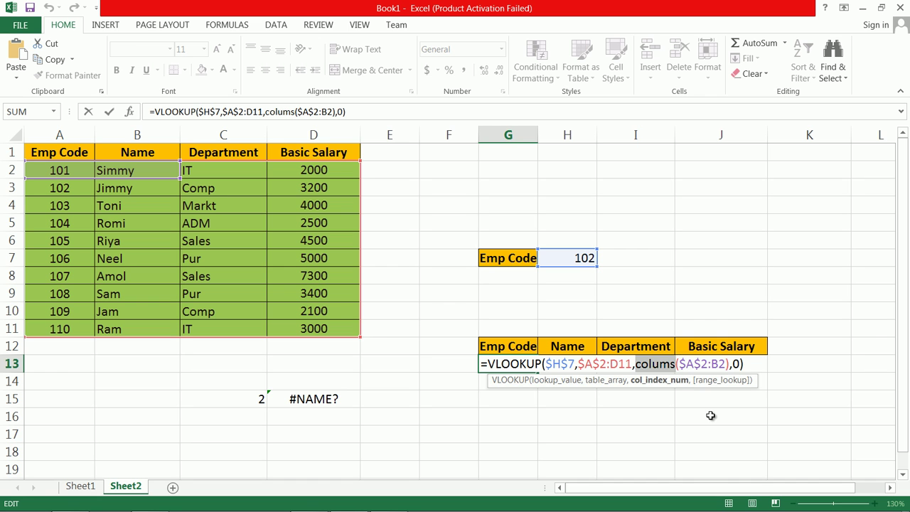
{"action": "type", "text": "colu"}
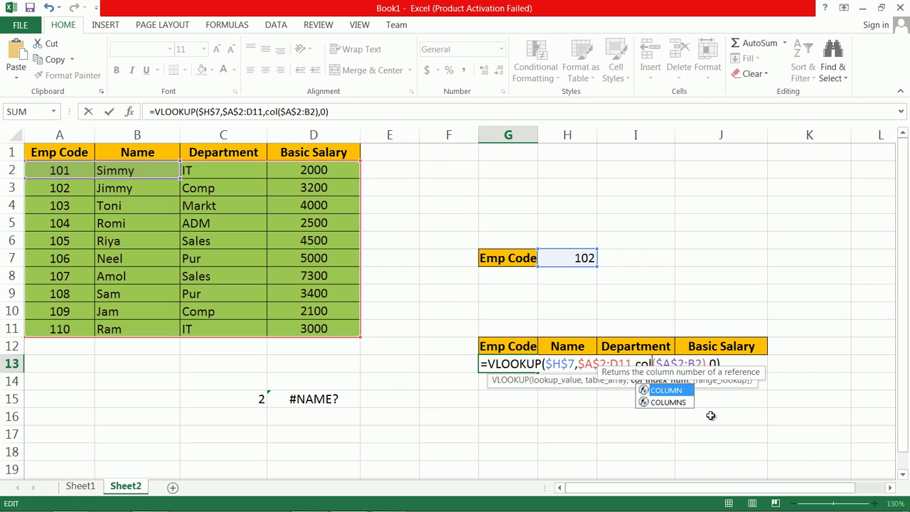
{"action": "key", "text": "Down"}
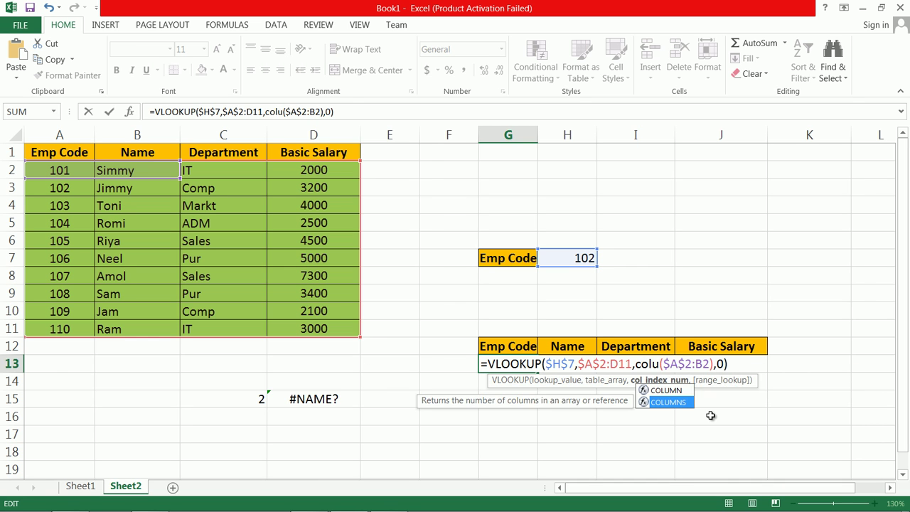
{"action": "key", "text": "Tab"}
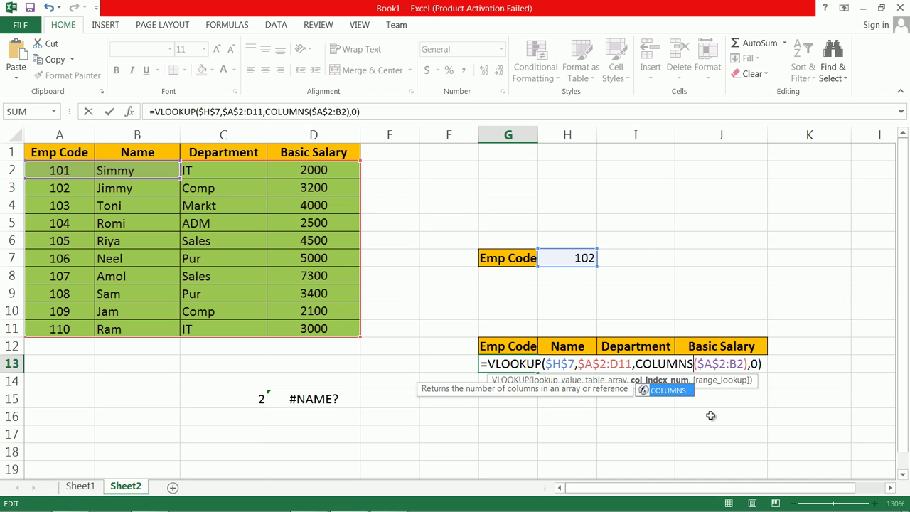
{"action": "key", "text": "Return"}
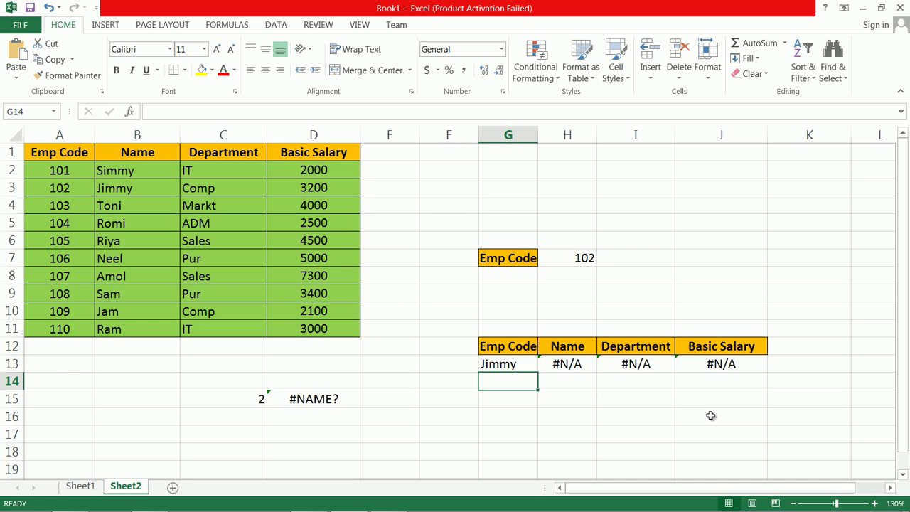
- Change the COLUMNS range in the G13 formula to $A$2:A2 and fill the formula across through J13
{"action": "left_click", "coordinate": [506, 364]}
{"action": "double_click", "coordinate": [507, 364]}
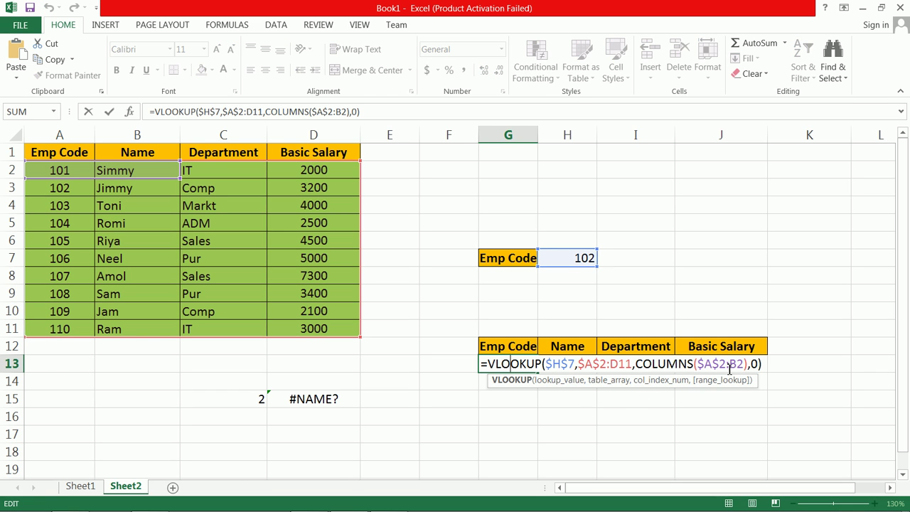
{"action": "left_click_drag", "start_coordinate": [729, 364], "coordinate": [737, 364]}
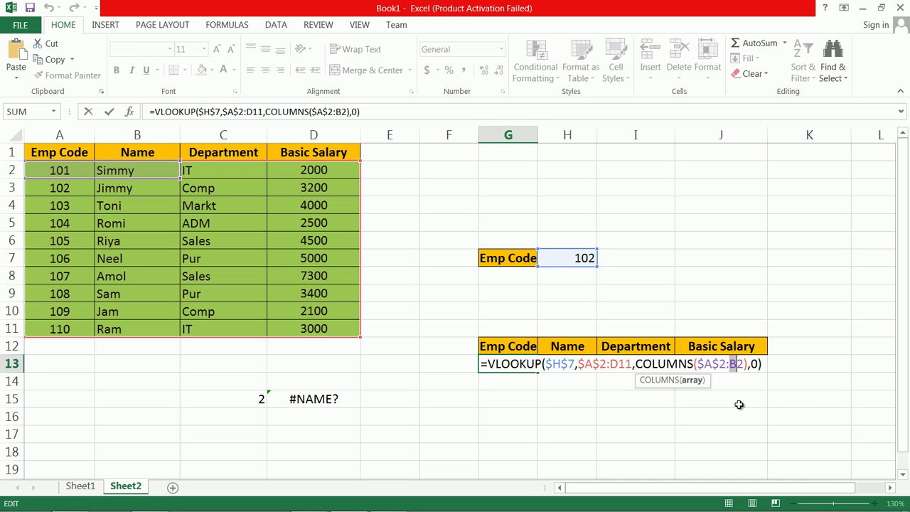
{"action": "type", "text": "A"}
{"action": "key", "text": "Return"}
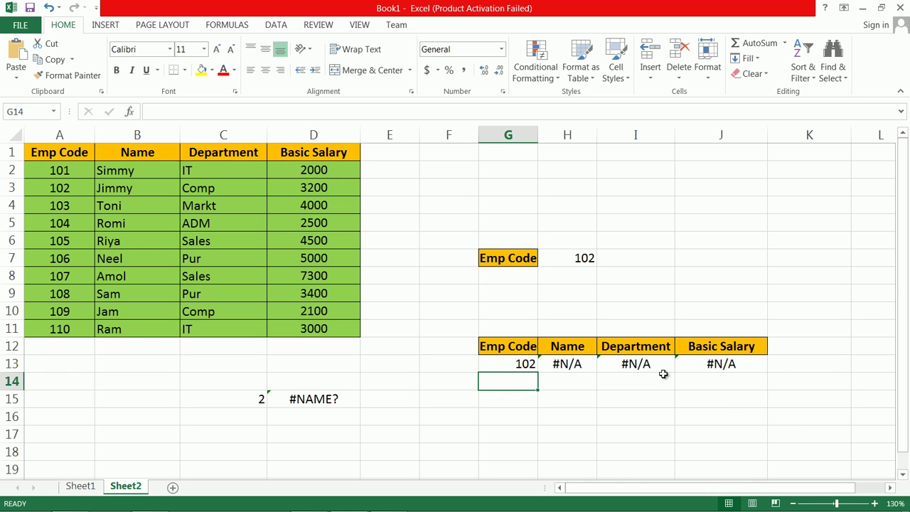
{"action": "left_click", "coordinate": [526, 366]}
{"action": "left_click_drag", "start_coordinate": [540, 374], "coordinate": [752, 374]}
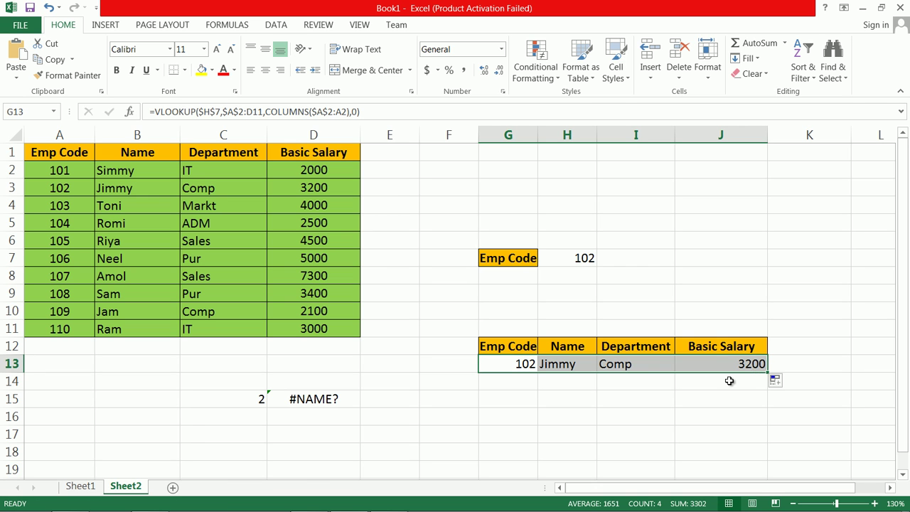
- Set the lookup Emp Code in H7 to 104 to test the filled formulas
{"action": "left_click", "coordinate": [593, 264]}
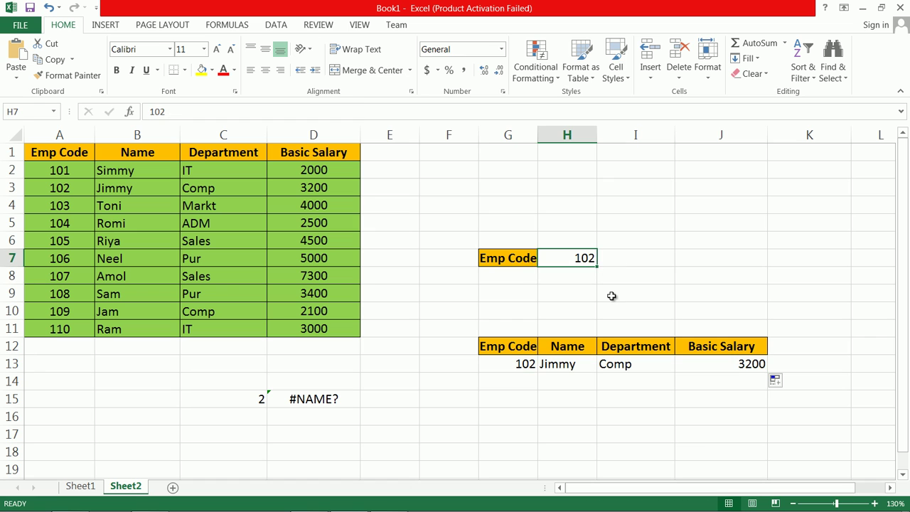
{"action": "type", "text": "104"}
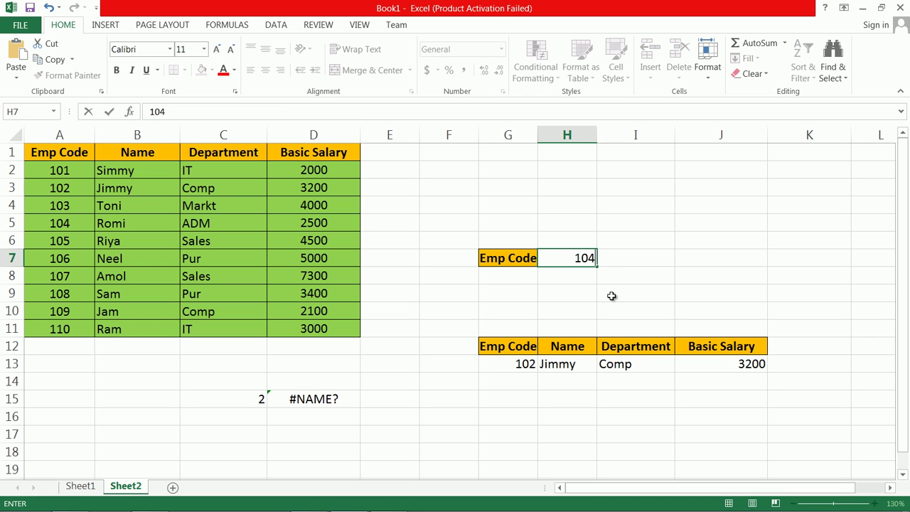
{"action": "key", "text": "Return"}
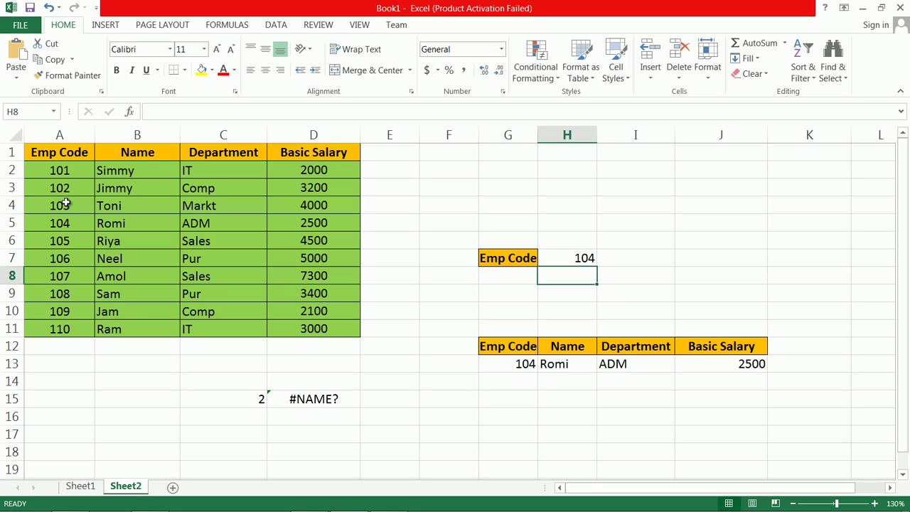
- Review the arguments of the G13 VLOOKUP formula, from the lookup value through the range lookup, leaving it as entered
{"action": "left_click", "coordinate": [510, 364]}
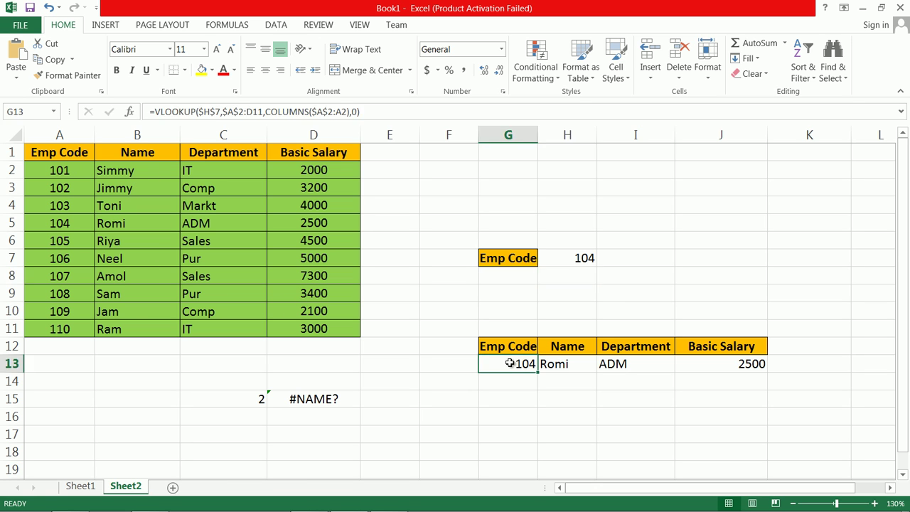
{"action": "double_click", "coordinate": [511, 364]}
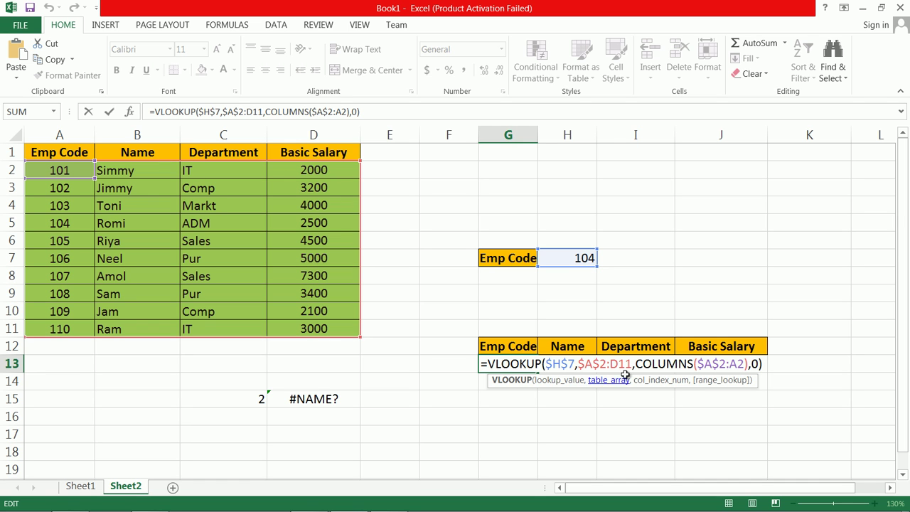
{"action": "key", "text": "Return"}
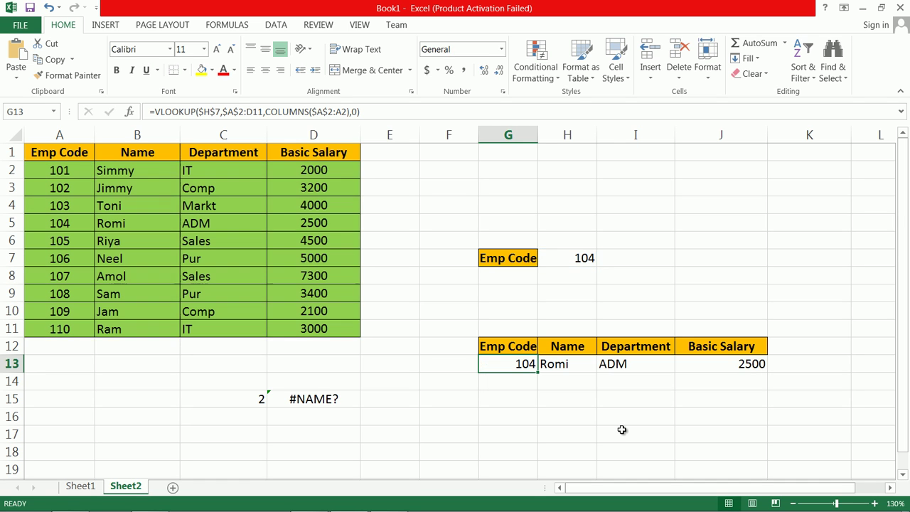
{"action": "left_click", "coordinate": [619, 396]}
{"action": "left_click", "coordinate": [516, 367]}
{"action": "double_click", "coordinate": [518, 362]}
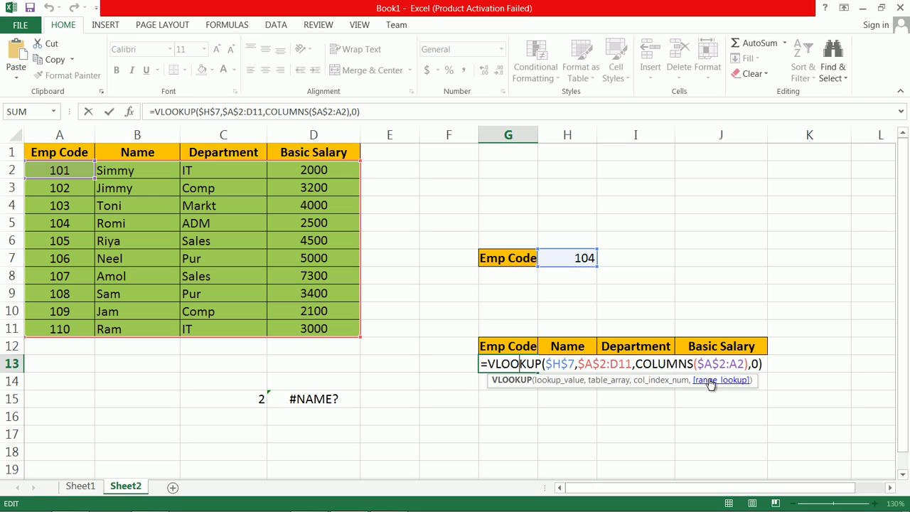
{"action": "left_click", "coordinate": [768, 364]}
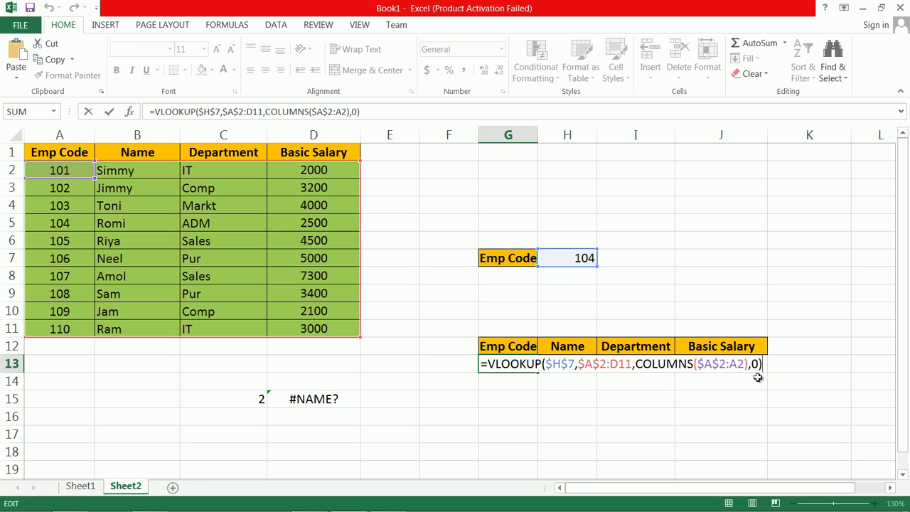
{"action": "key", "text": "Return"}
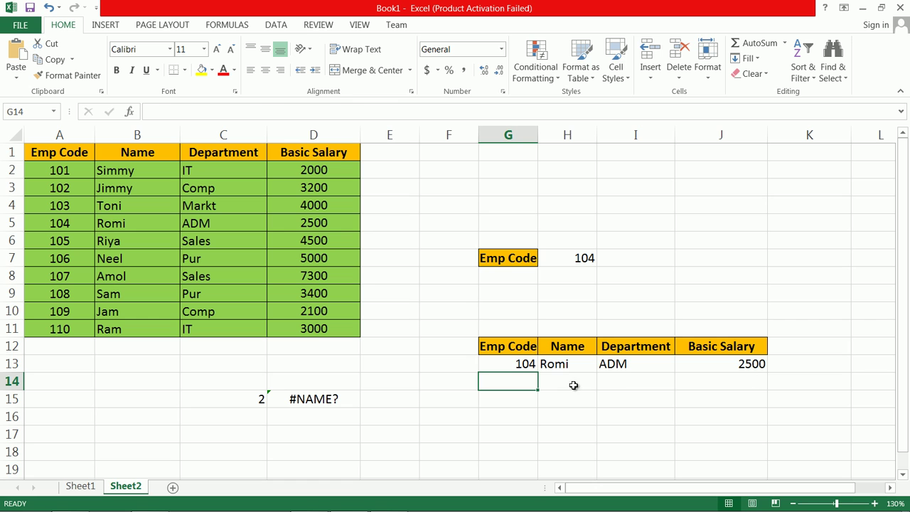
- Fill the G13 formula across the Name, Department and Basic Salary cells again, through J13
{"action": "left_click", "coordinate": [521, 363]}
{"action": "left_click_drag", "start_coordinate": [538, 373], "coordinate": [756, 381]}
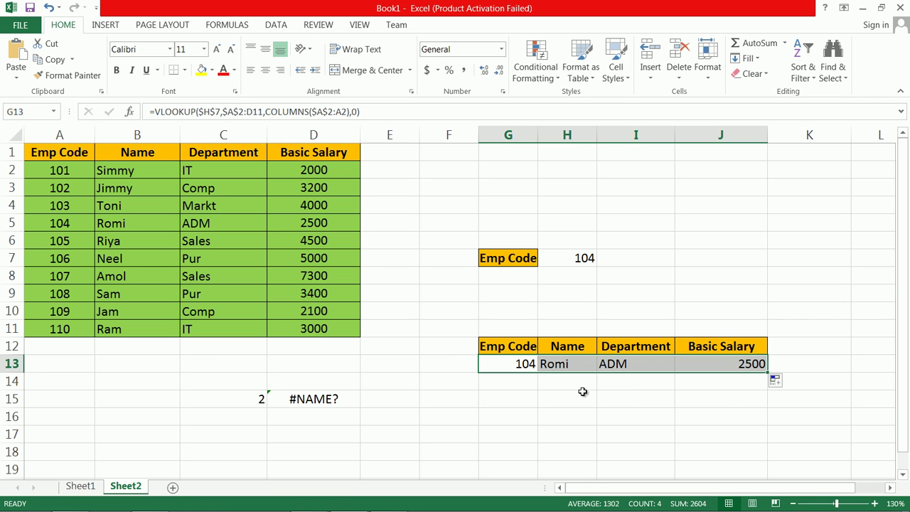
{"action": "left_click", "coordinate": [524, 384]}
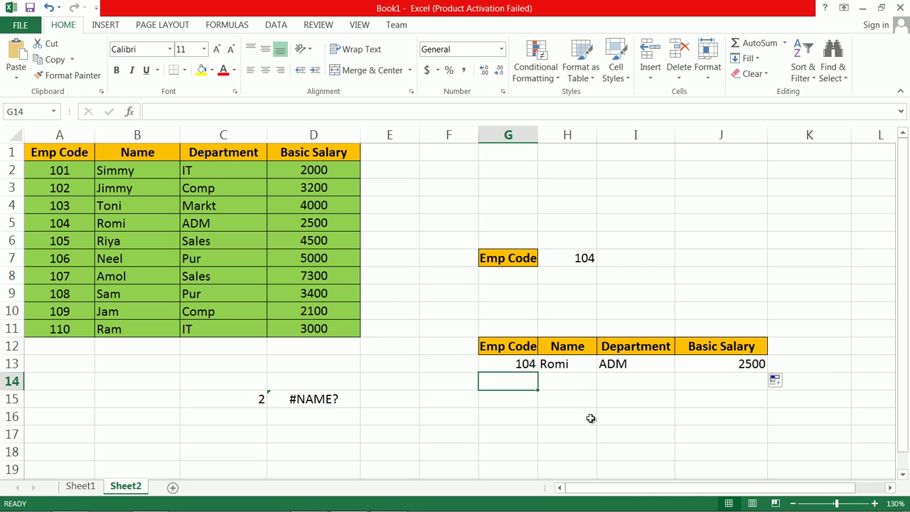